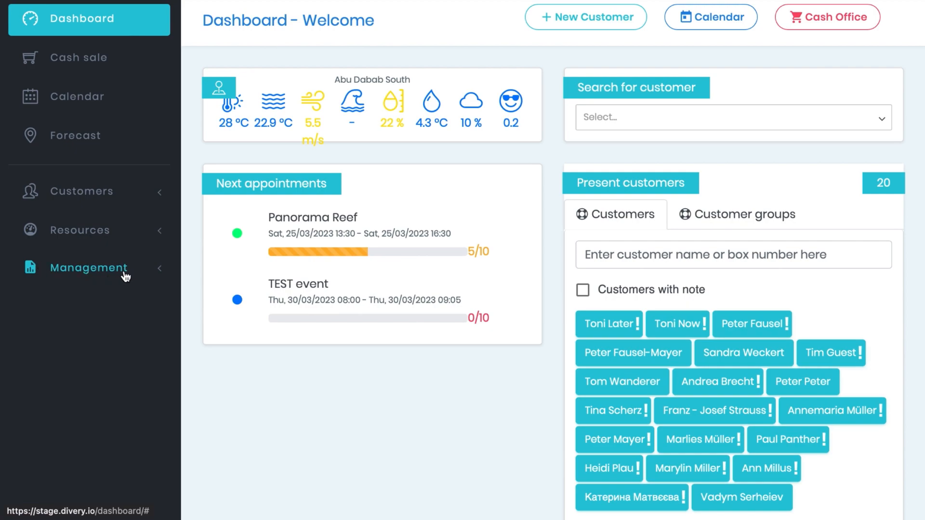
# Step: Open the branch settings and go to the Devices section for generating a device token
pyautogui.click(159, 270)
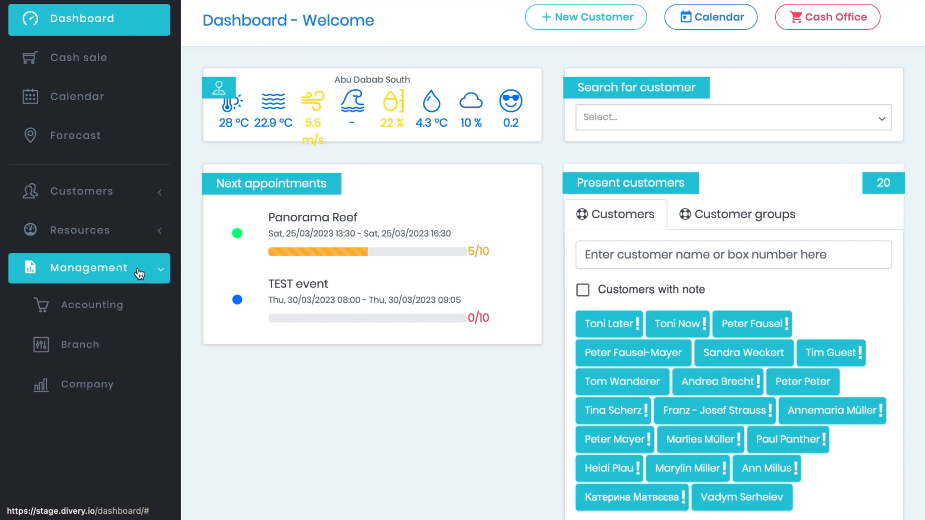
pyautogui.click(90, 346)
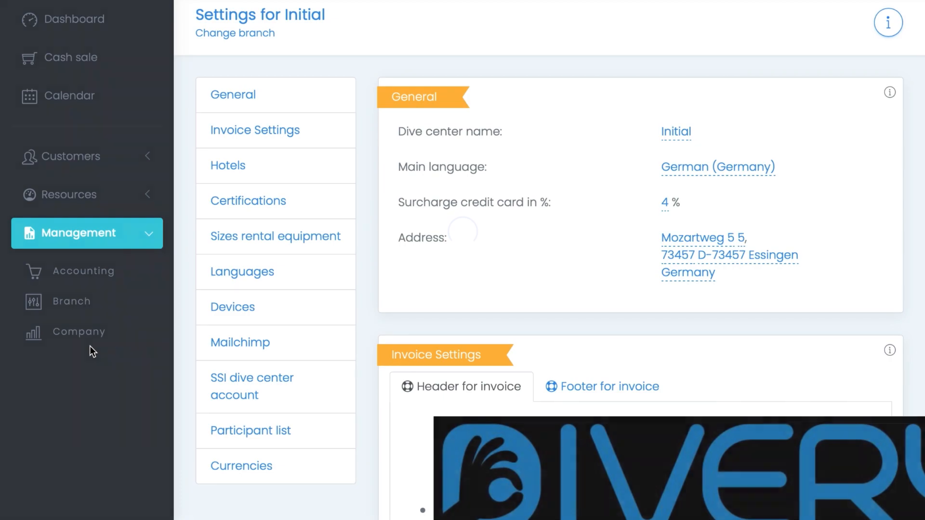
pyautogui.scroll(-10, 462, 402)
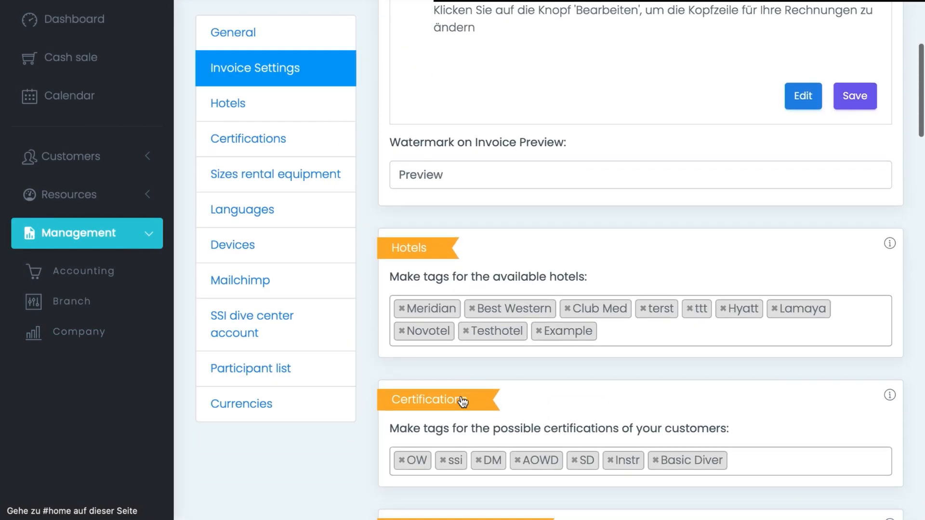
pyautogui.scroll(-10, 462, 401)
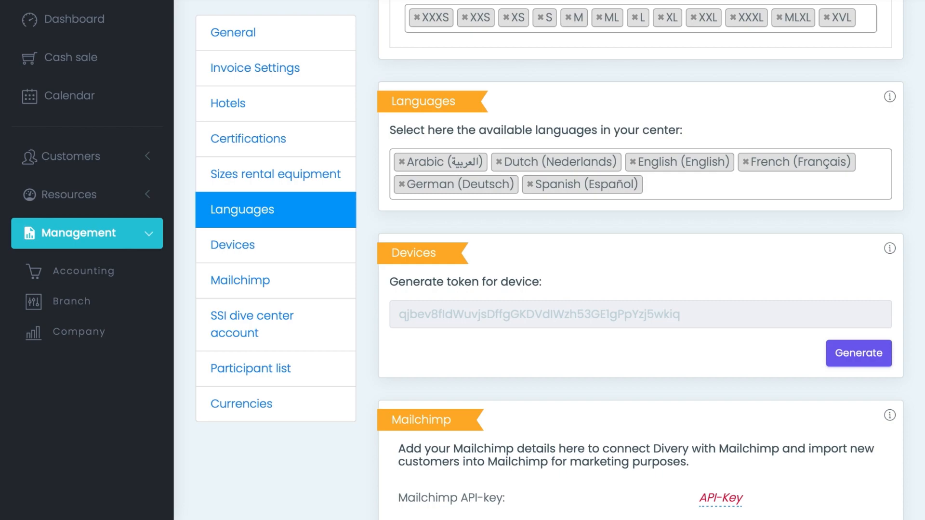
# Step: Switch to the check-in welcome page, go to check-in and start the self check-in form
pyautogui.click(658, 22)
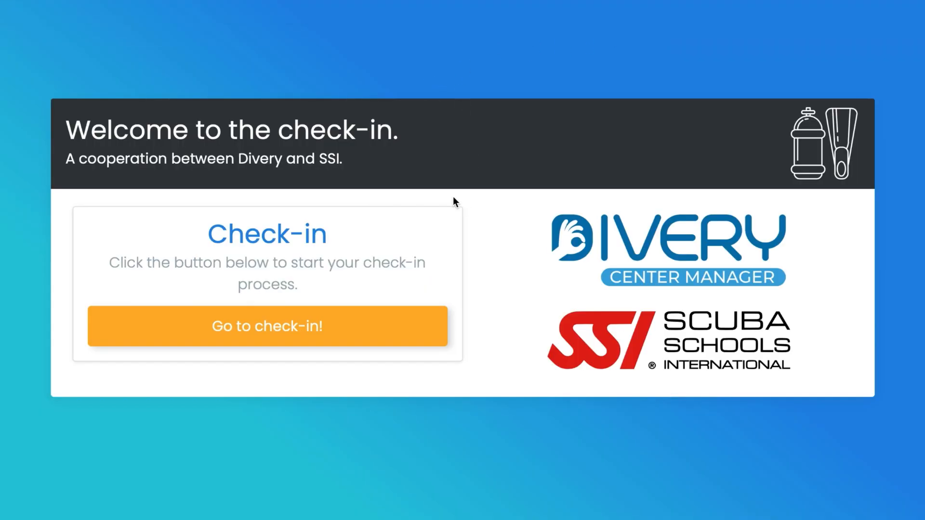
pyautogui.click(306, 330)
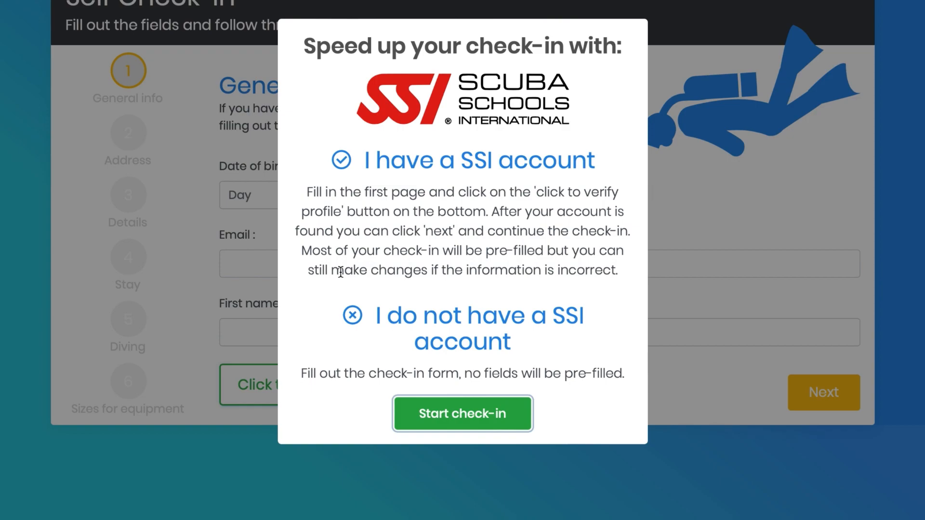
pyautogui.click(479, 416)
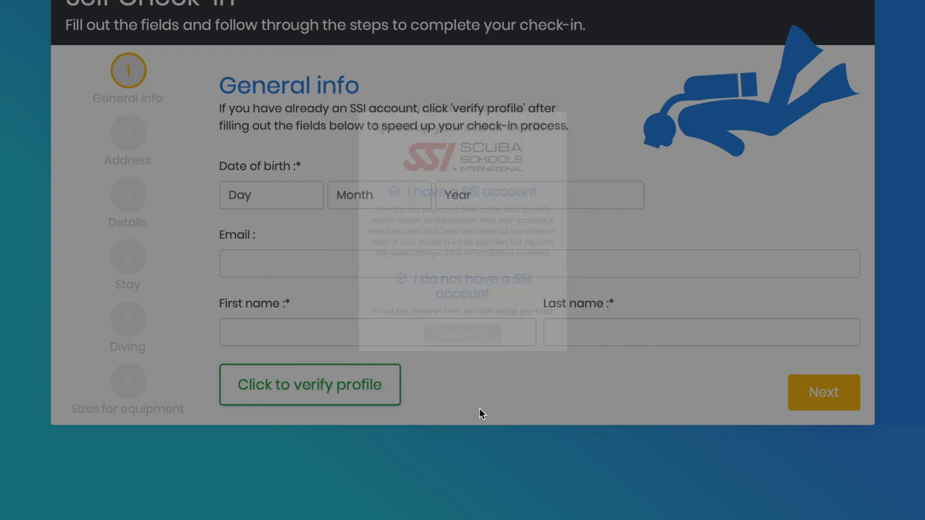
# Step: Enter the customer's date of birth as day, month and year in the General info form
pyautogui.click(266, 241)
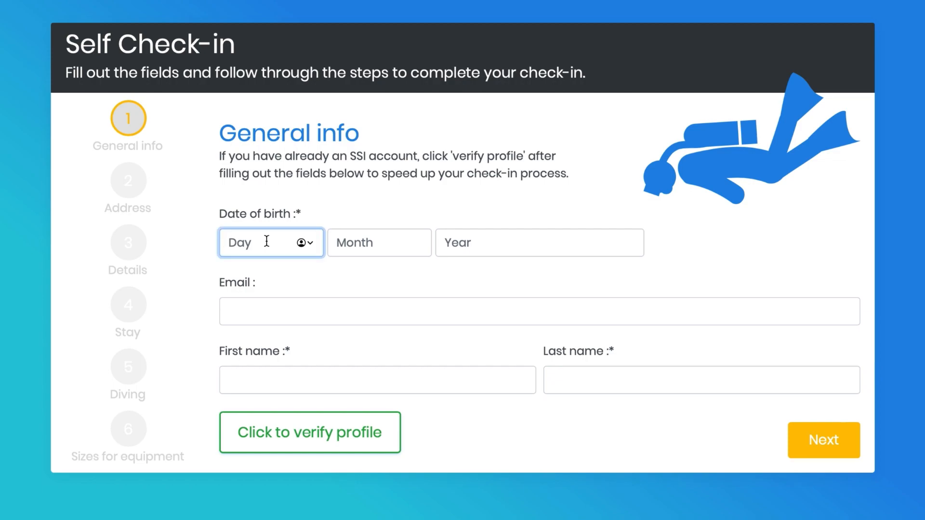
pyautogui.write('3')
pyautogui.press('Tab')
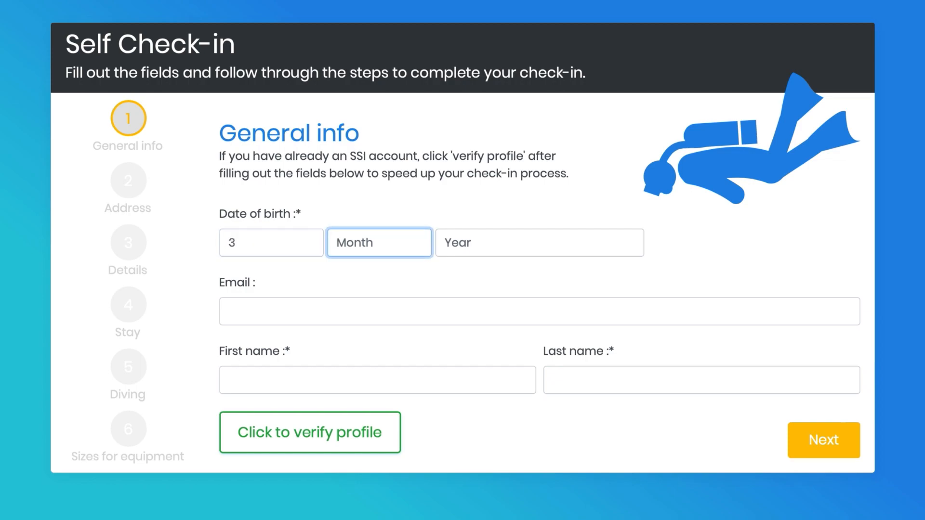
pyautogui.write('3')
pyautogui.press('Tab')
pyautogui.write('1')
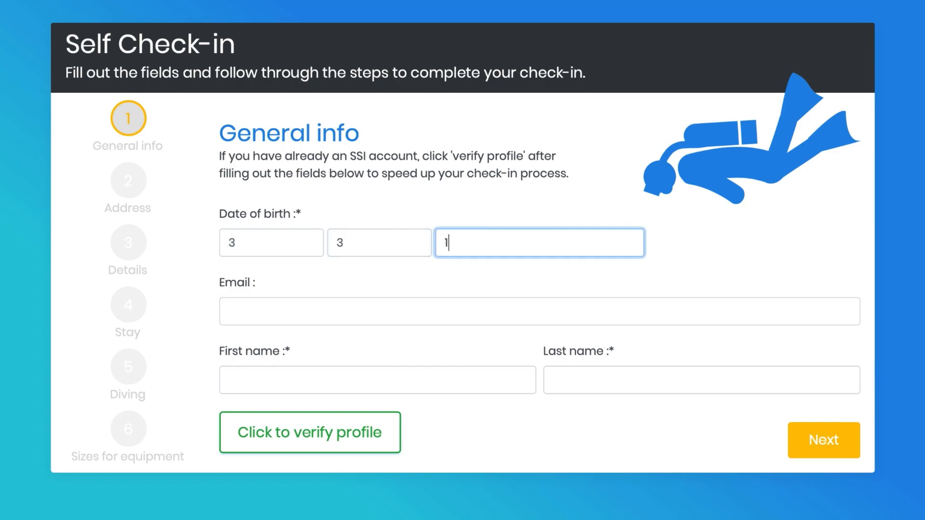
pyautogui.write('981')
pyautogui.press('Tab')
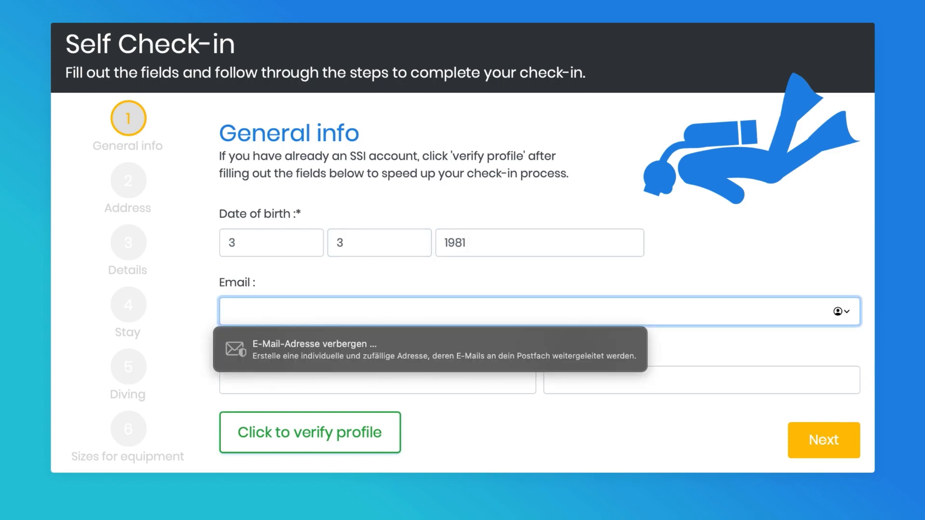
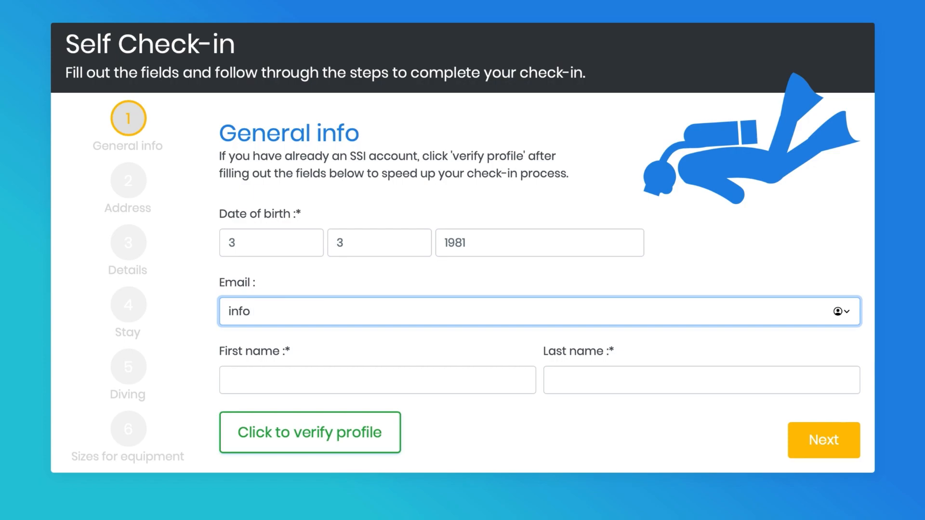
# Step: Fill in the customer's e-mail, first name and last name, and continue to the Address page
pyautogui.press('Tab')
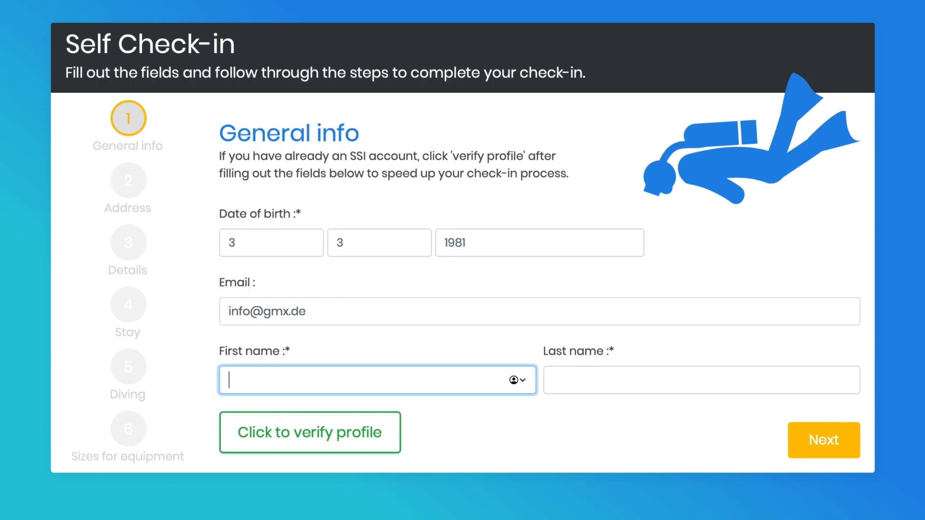
pyautogui.press('Tab')
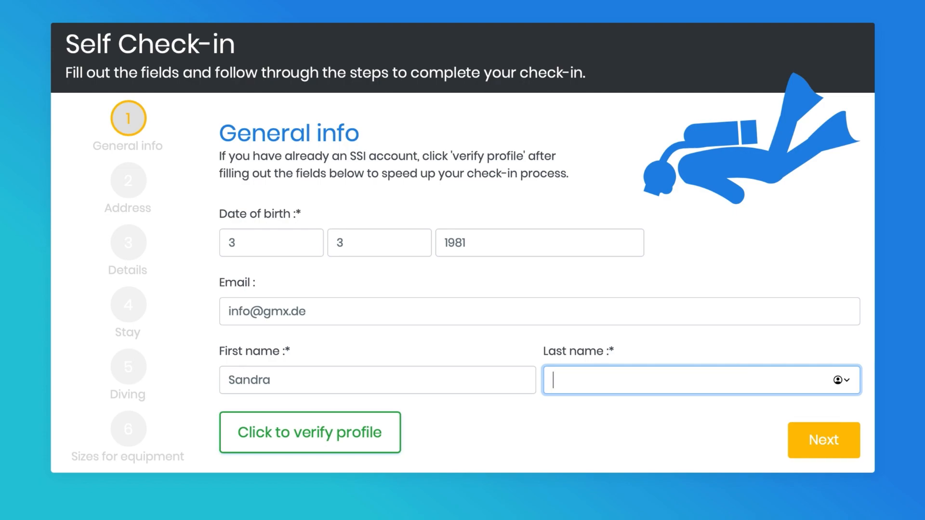
pyautogui.click(818, 439)
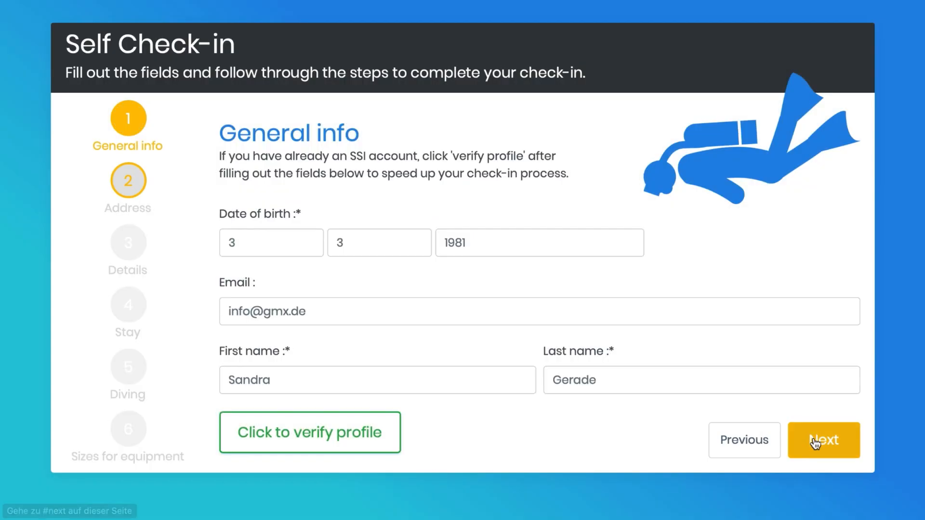
# Step: Enter the customer's street and house number in the address form
pyautogui.click(342, 257)
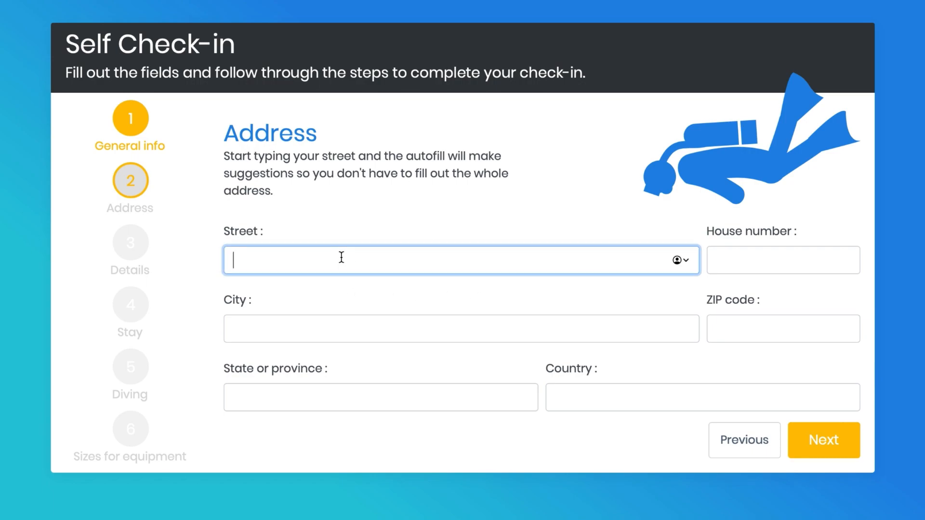
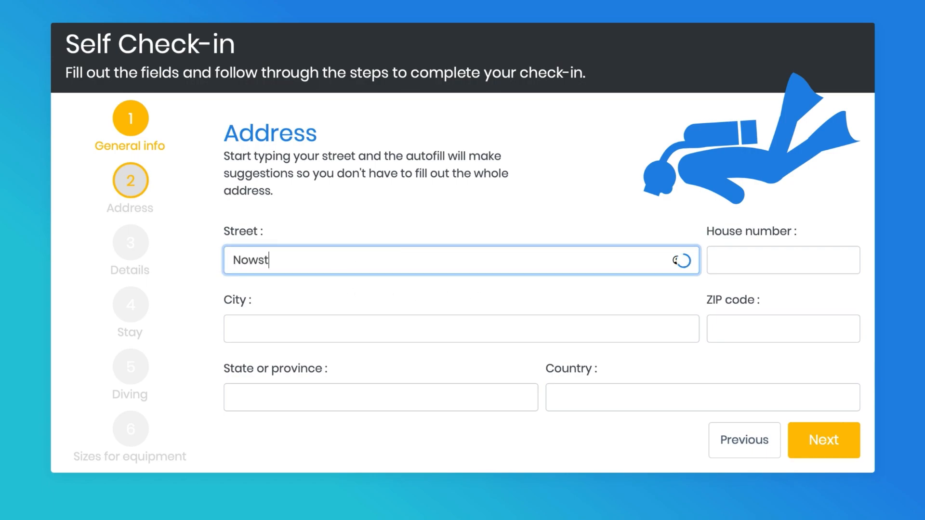
pyautogui.click(731, 262)
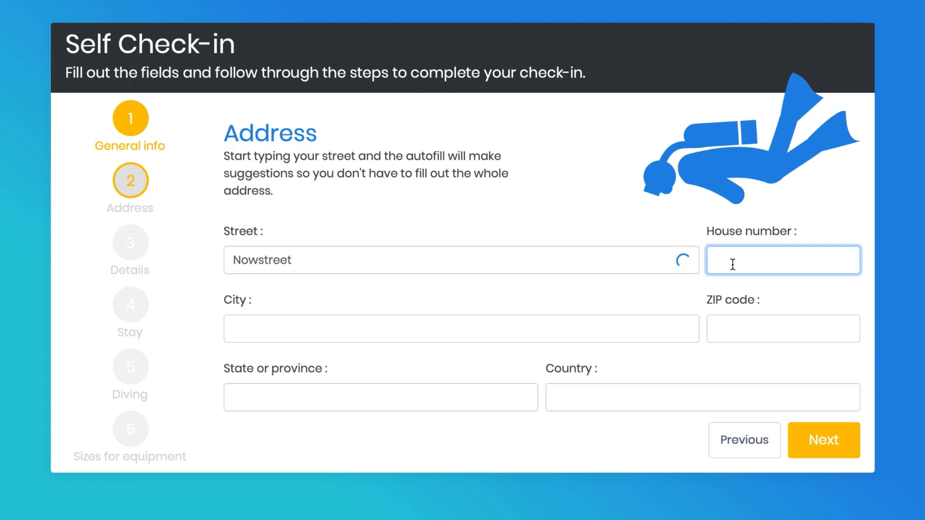
pyautogui.write('11')
# Step: Fill in the customer's city, ZIP code and country, and continue to the Details page
pyautogui.click(634, 333)
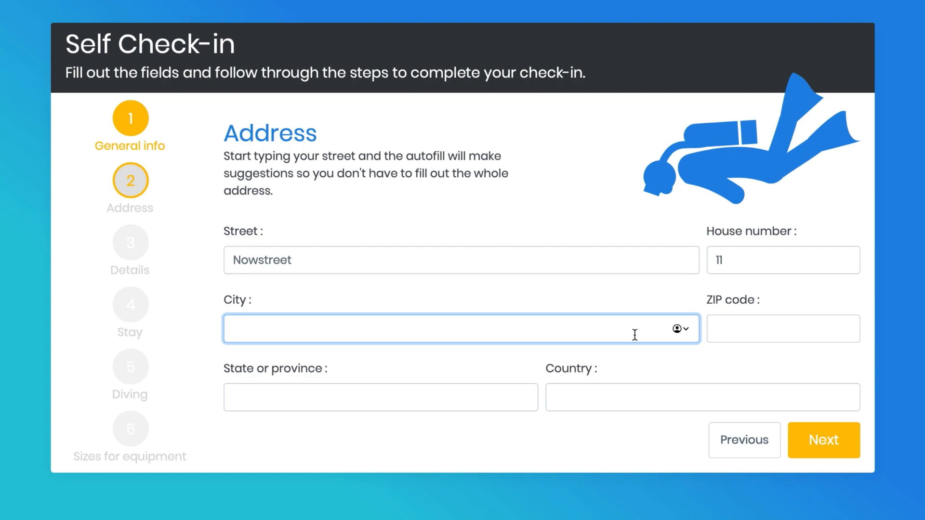
pyautogui.write('Huston')
pyautogui.press('Tab')
pyautogui.write('34567')
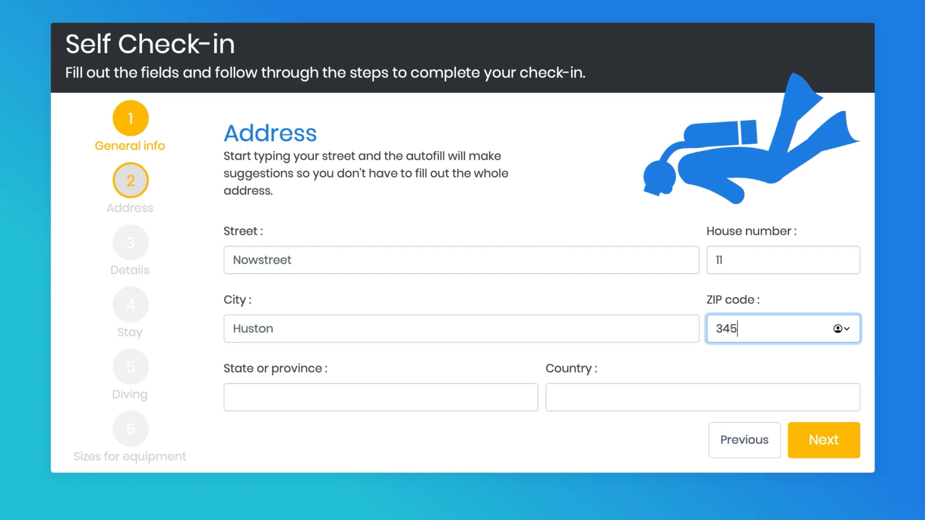
pyautogui.click(666, 394)
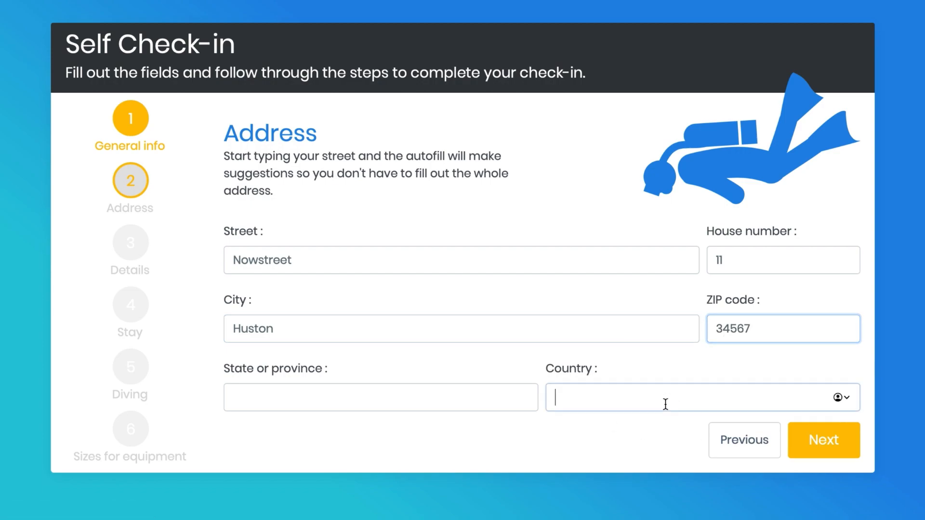
pyautogui.write('England')
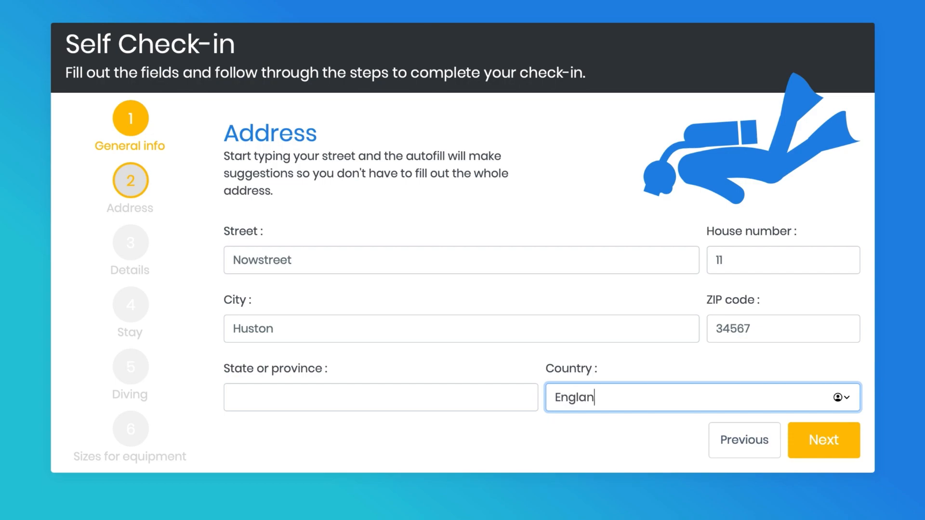
pyautogui.click(827, 453)
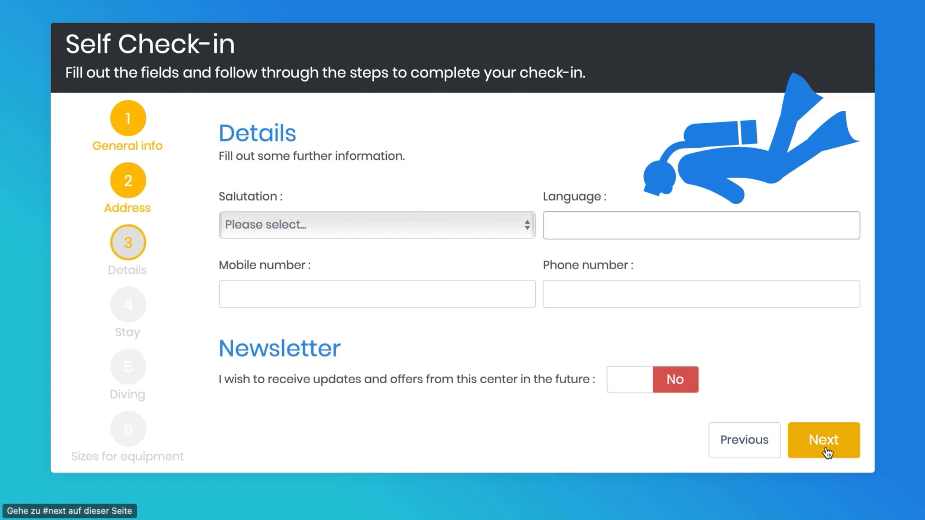
# Step: Set the salutation to Ms. and the language to German (Deutsch)
pyautogui.click(397, 232)
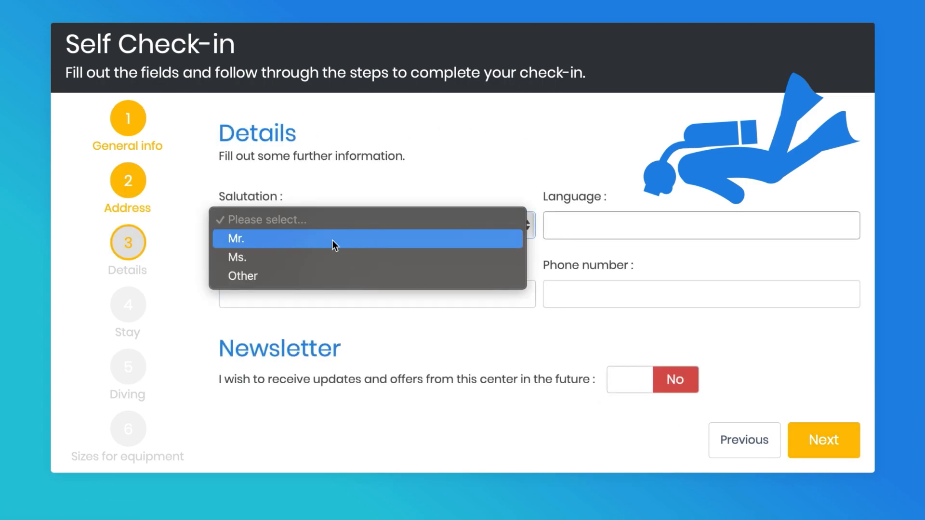
pyautogui.click(319, 258)
pyautogui.click(583, 230)
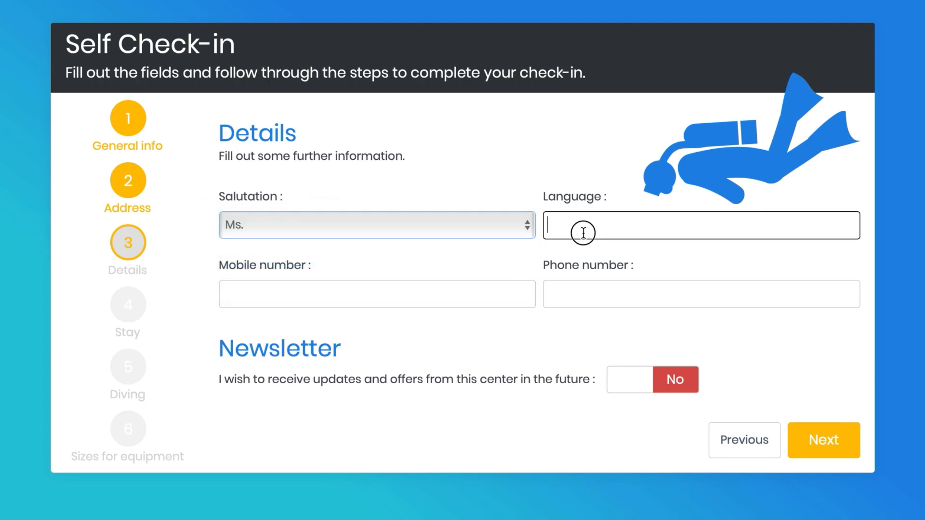
pyautogui.click(613, 305)
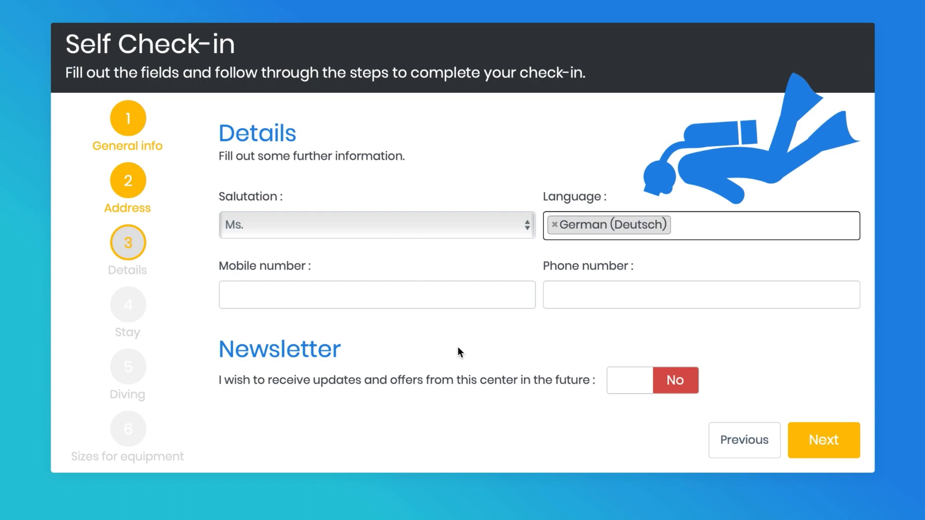
# Step: Set the newsletter option for updates and offers to Yes and continue to the Stay page
pyautogui.click(630, 389)
pyautogui.click(642, 387)
pyautogui.click(836, 442)
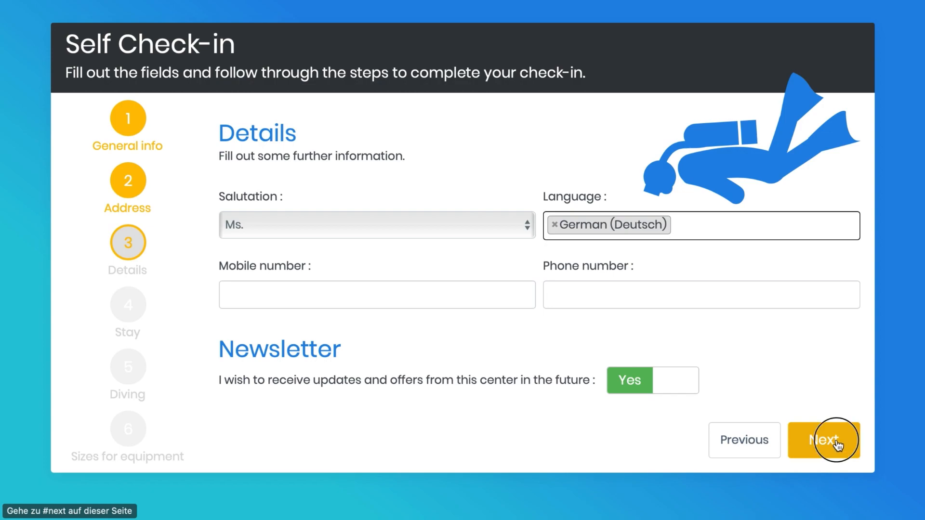
# Step: Set the arrival date to 05/04/2023
pyautogui.click(391, 291)
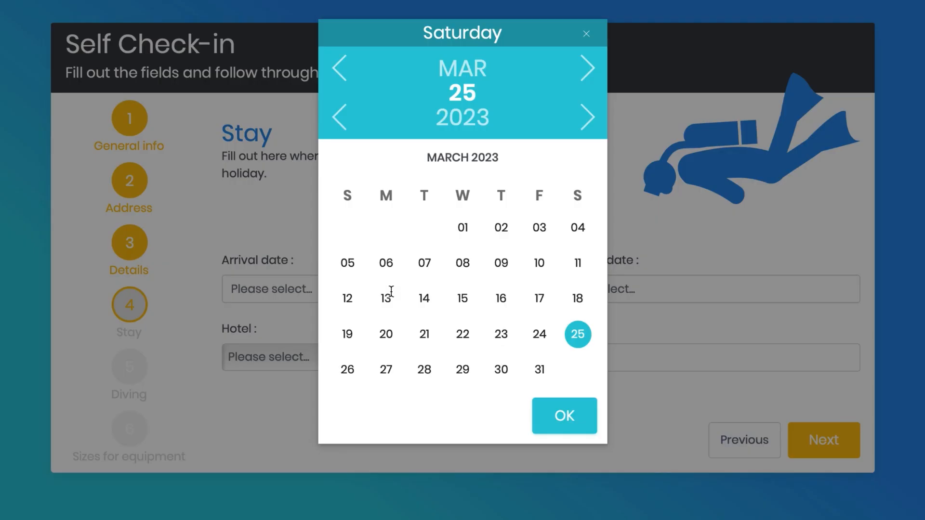
pyautogui.click(587, 70)
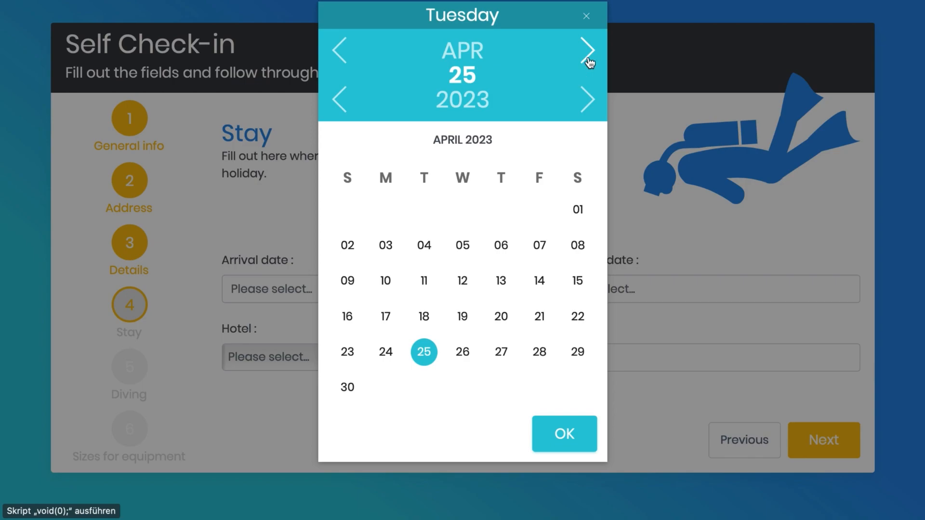
pyautogui.click(461, 251)
pyautogui.click(559, 436)
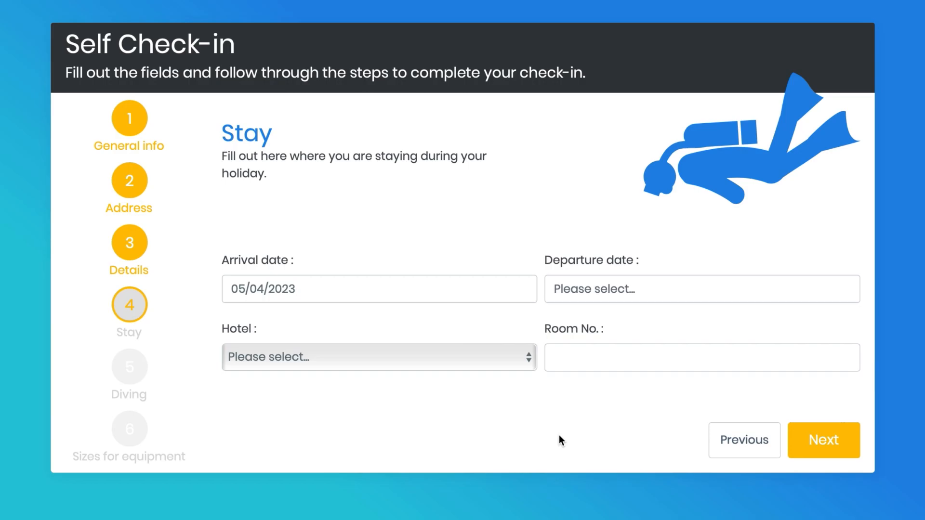
# Step: Set the departure date to 10/05/2023
pyautogui.click(700, 295)
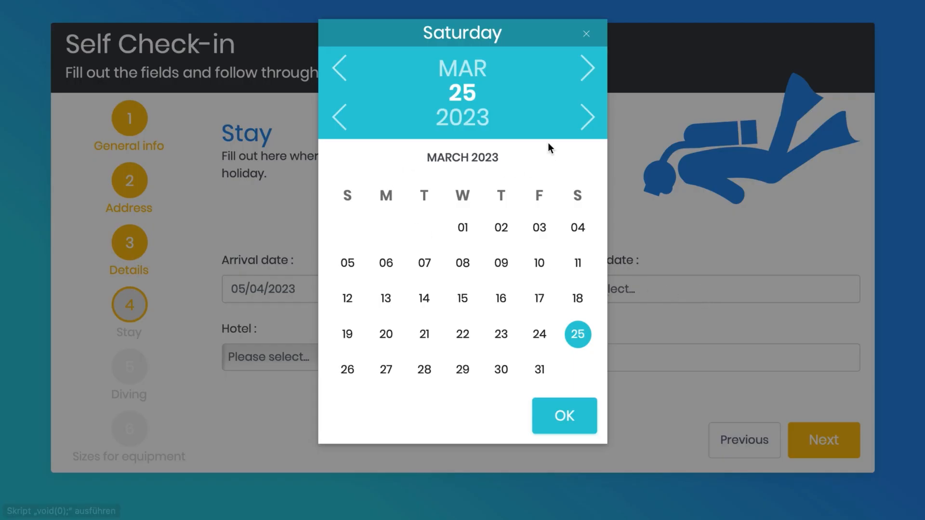
pyautogui.click(577, 70)
pyautogui.click(578, 69)
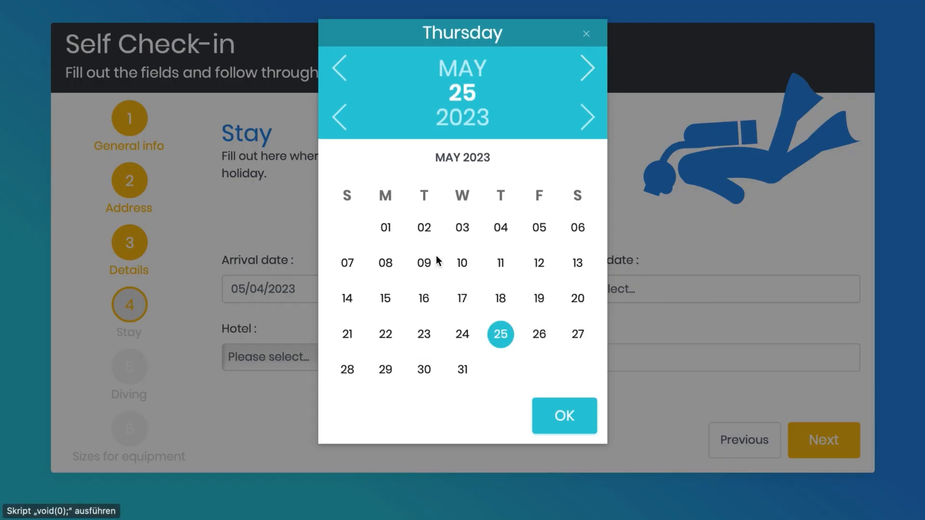
pyautogui.click(462, 263)
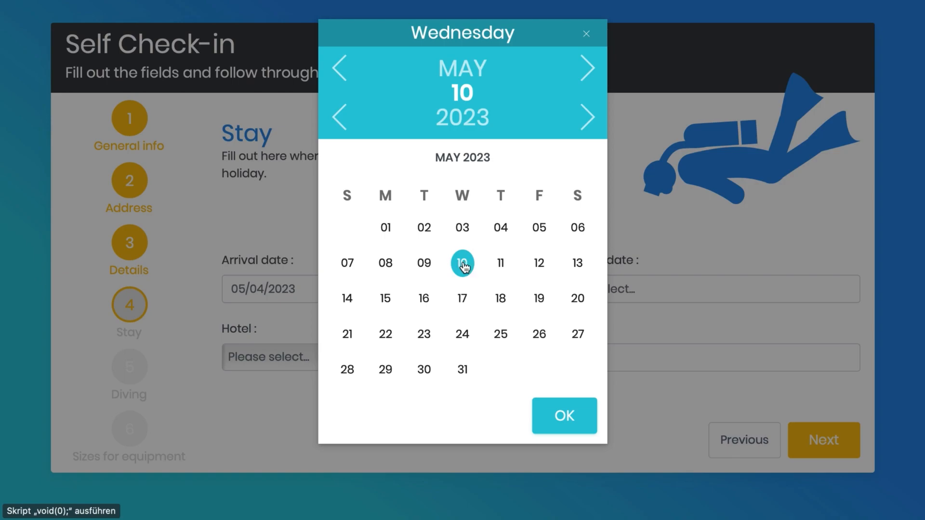
pyautogui.click(562, 415)
# Step: Choose Novotel as the hotel for the stay and continue to the Diving page
pyautogui.click(390, 356)
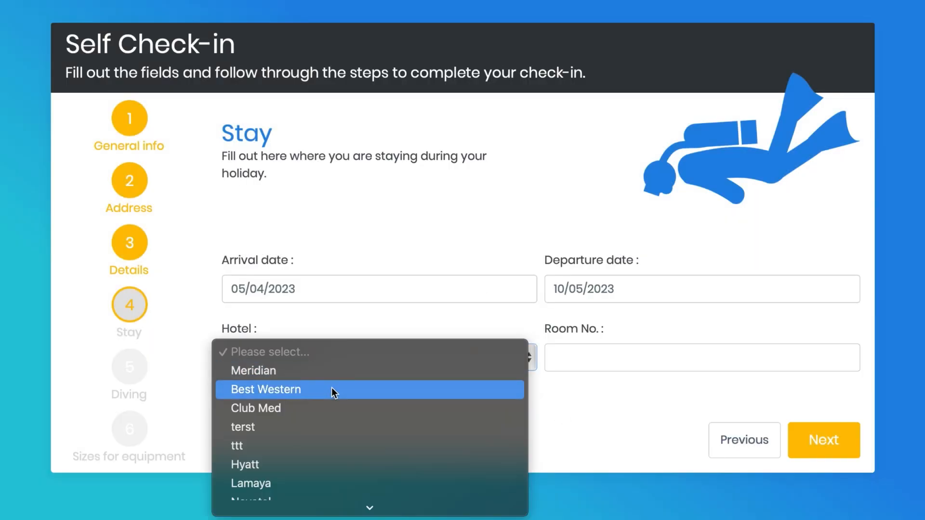
pyautogui.scroll(-2, 331, 387)
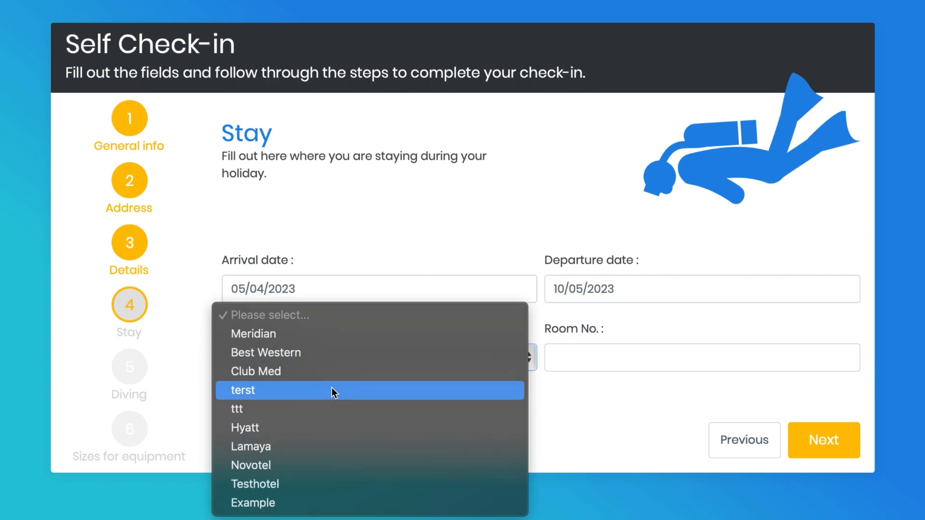
pyautogui.click(305, 465)
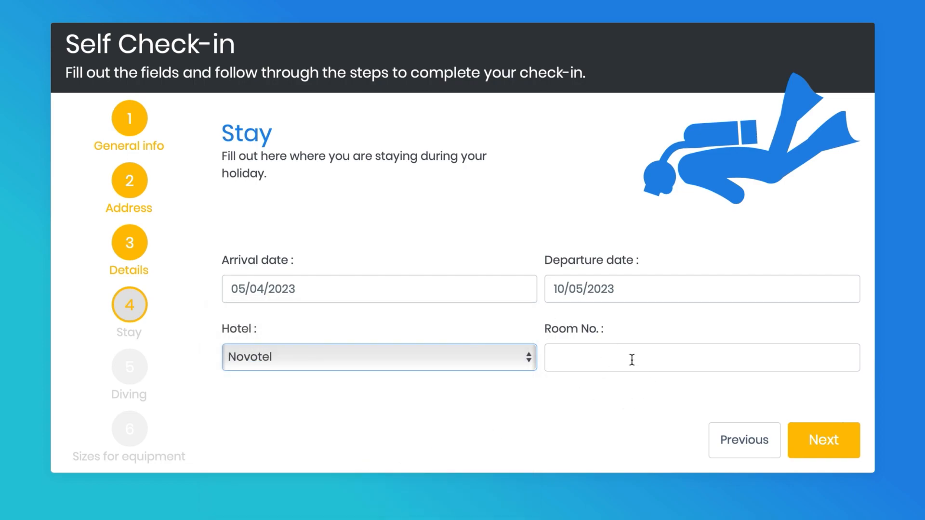
pyautogui.click(818, 437)
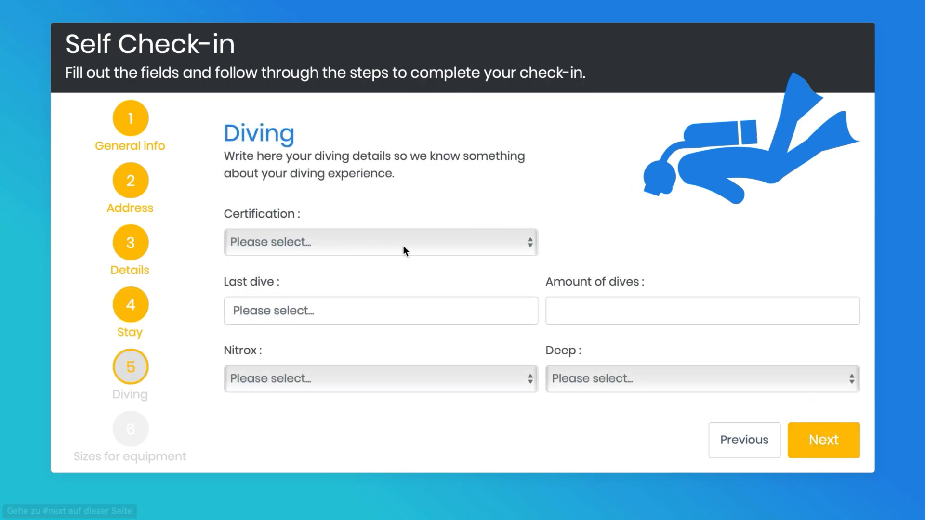
# Step: Set the certification to DM and the last dive date to 08/03/2023
pyautogui.click(434, 240)
pyautogui.click(353, 293)
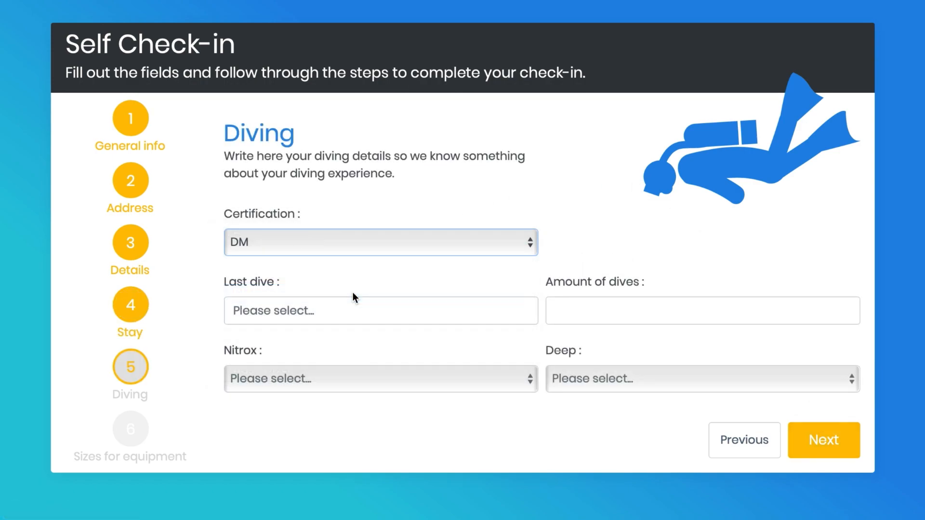
pyautogui.click(354, 310)
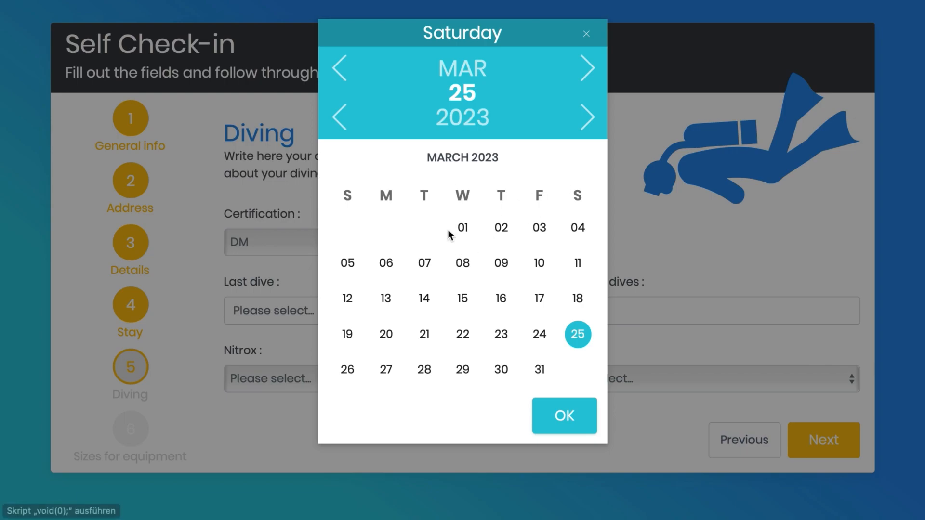
pyautogui.click(463, 264)
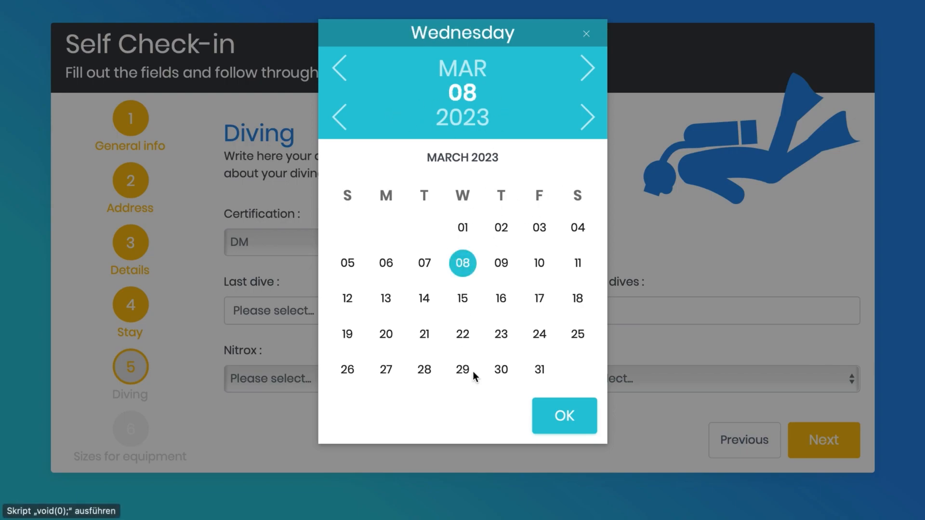
pyautogui.click(581, 420)
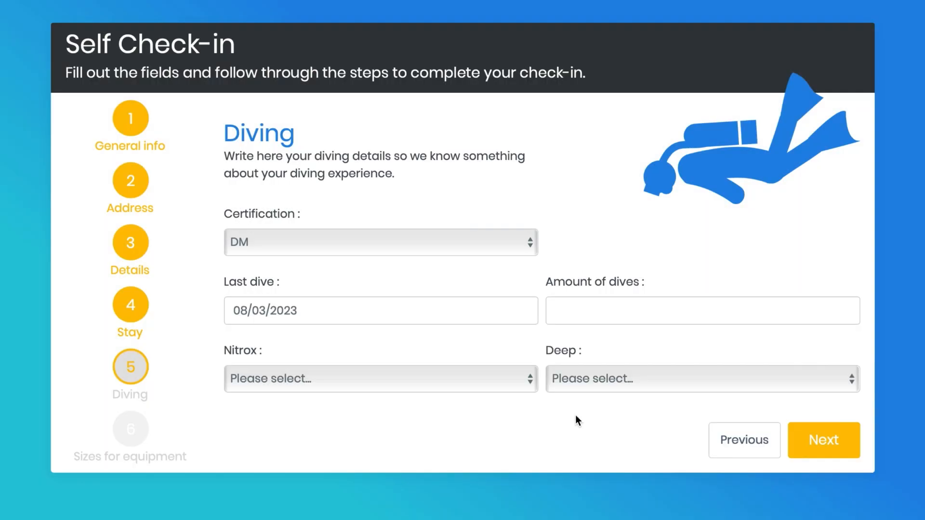
# Step: Enter 456 as the amount of dives, answer Nitrox and Deep with a check mark, and continue to the equipment sizes
pyautogui.click(629, 310)
pyautogui.write('456')
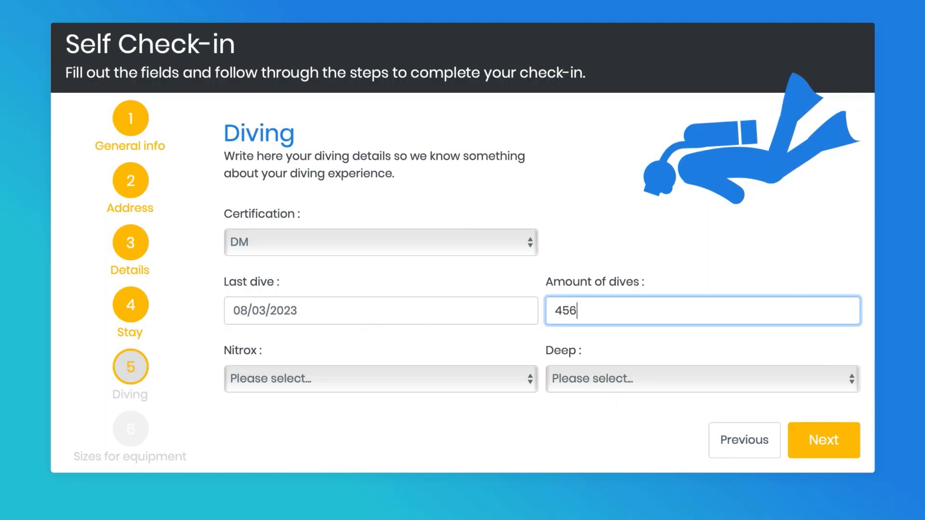
pyautogui.click(413, 375)
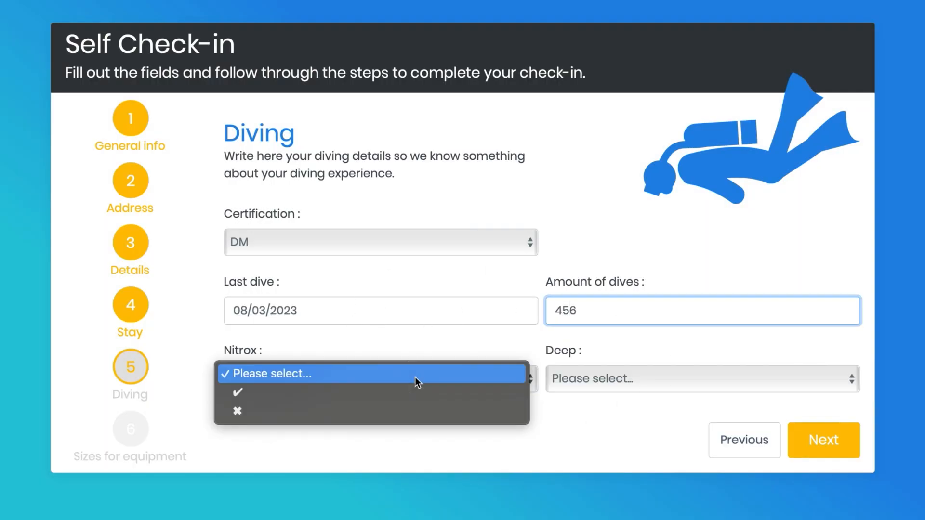
pyautogui.click(396, 394)
pyautogui.click(615, 379)
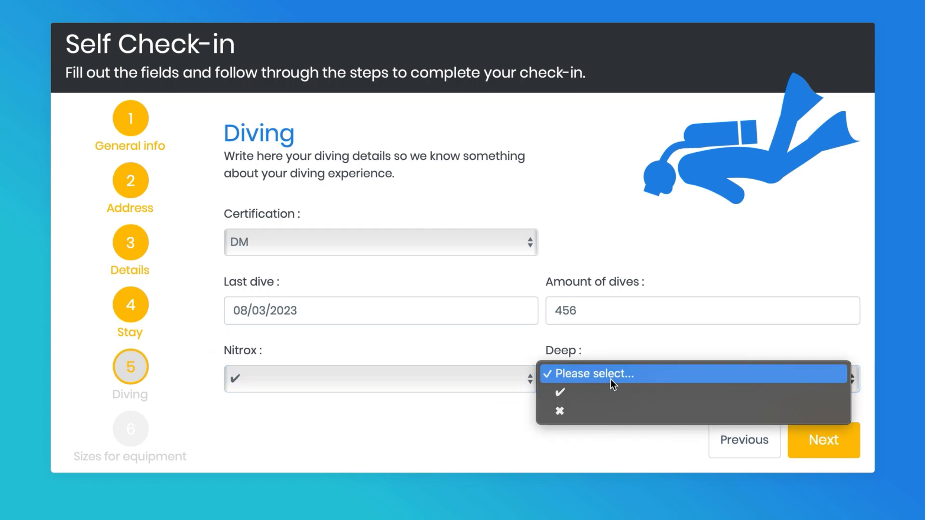
pyautogui.click(587, 398)
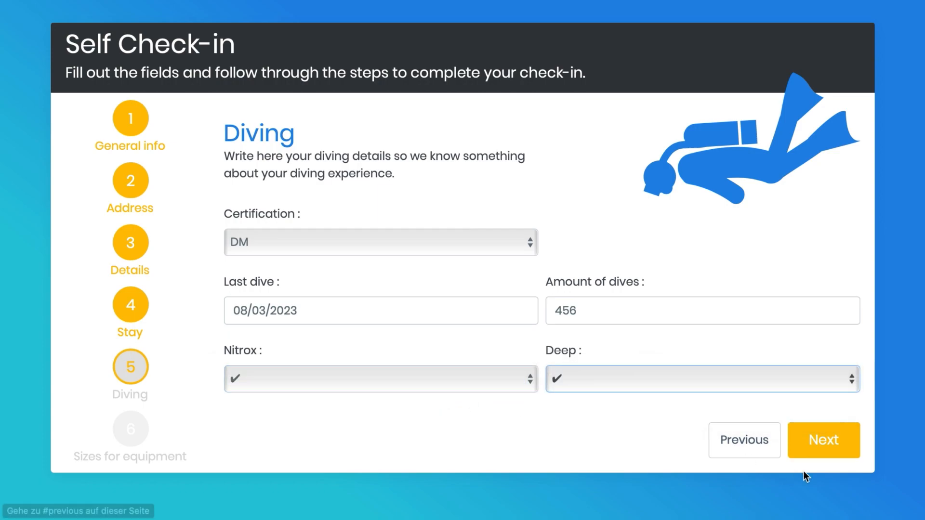
pyautogui.click(832, 441)
# Step: Set the BCD size to L and the fin size to 45, and submit and confirm the check-in
pyautogui.click(299, 308)
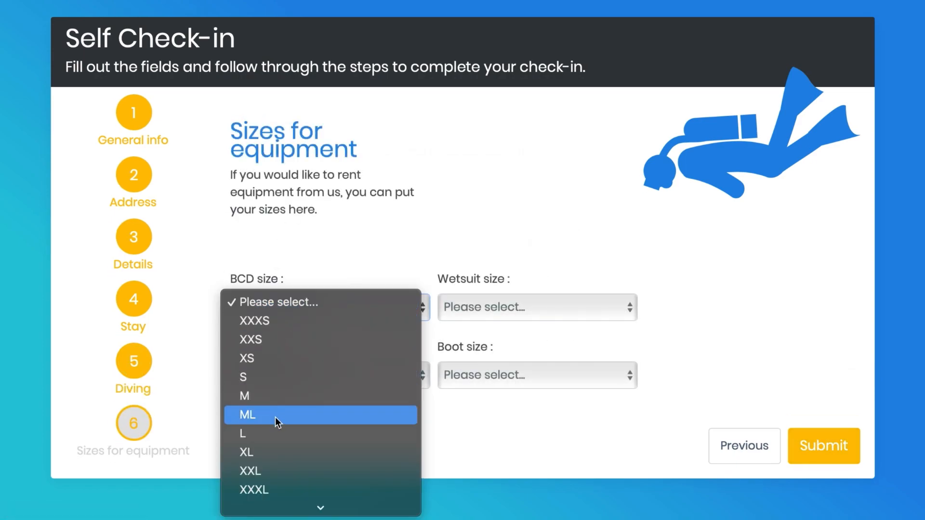
pyautogui.click(288, 430)
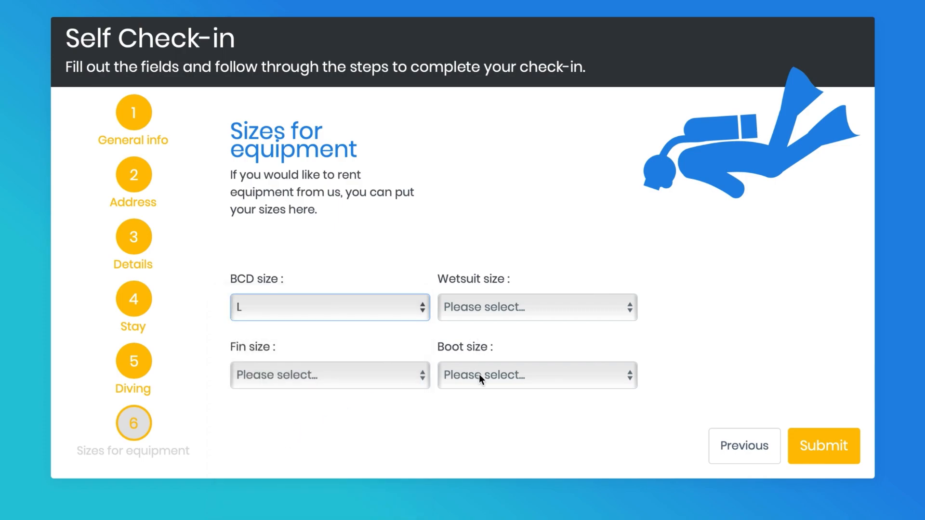
pyautogui.click(383, 374)
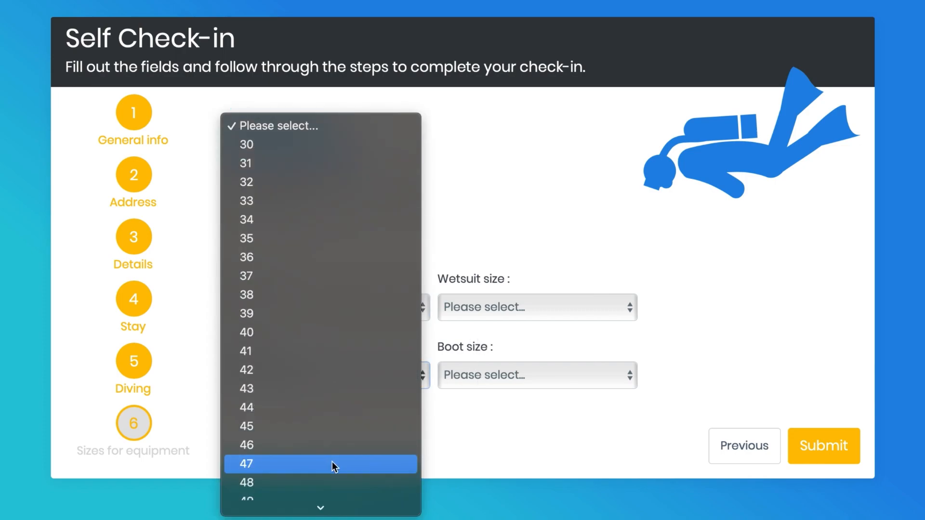
pyautogui.scroll(-1, 331, 462)
pyautogui.click(349, 411)
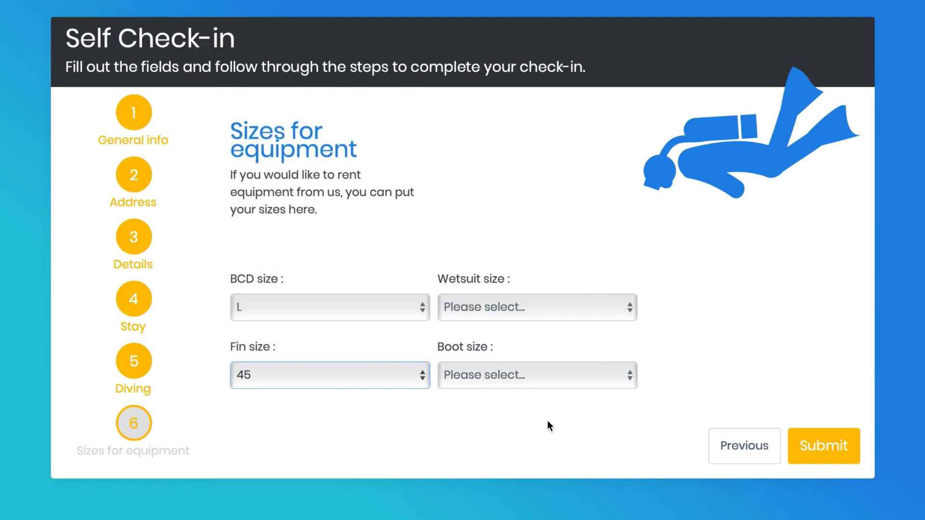
pyautogui.click(840, 446)
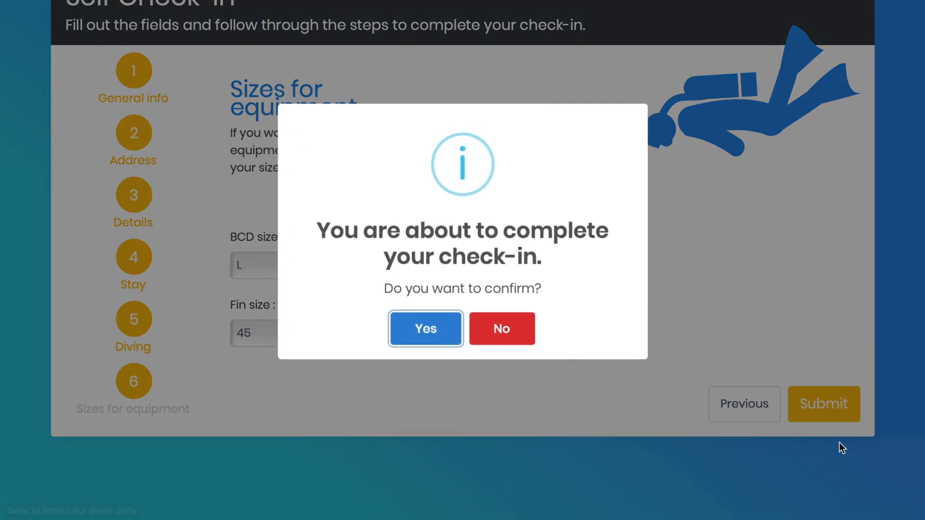
pyautogui.click(424, 335)
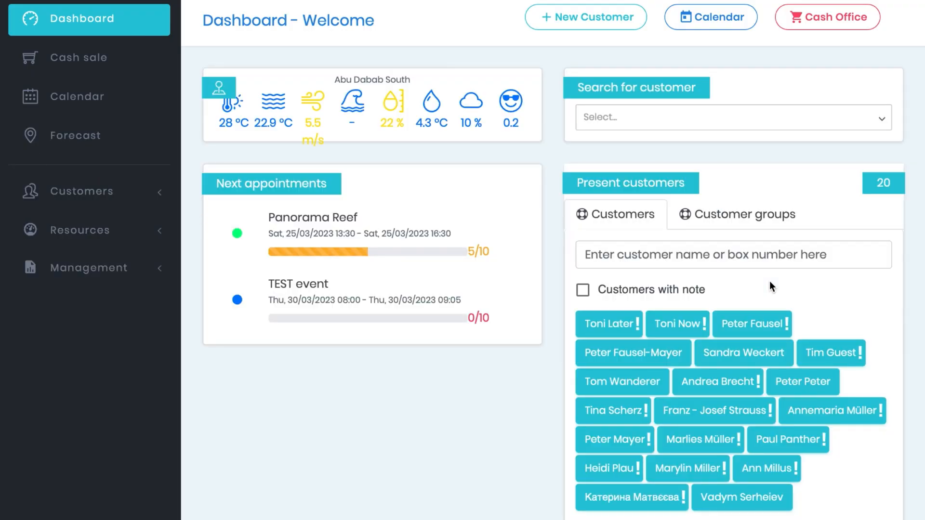
# Step: In the dive center dashboard, open the newly checked-in customer's record from the customer list and show its general information
pyautogui.click(159, 194)
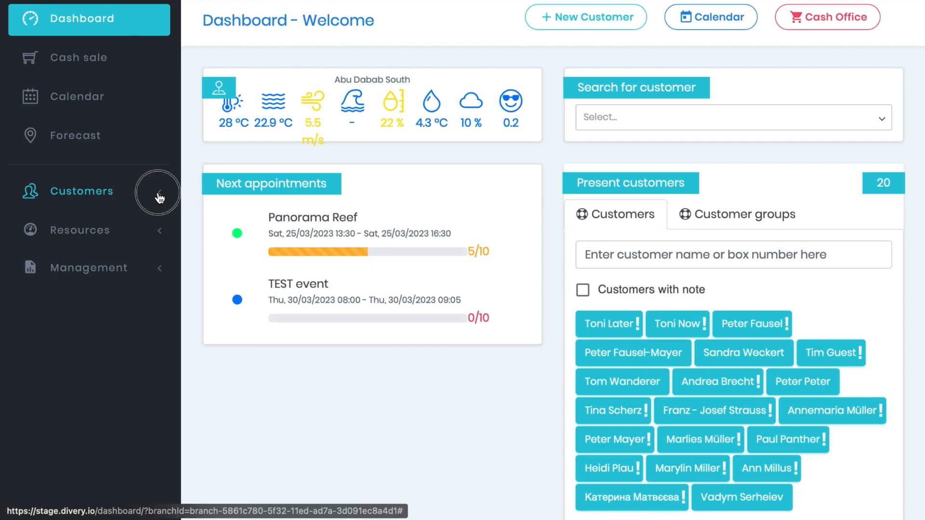
pyautogui.click(89, 226)
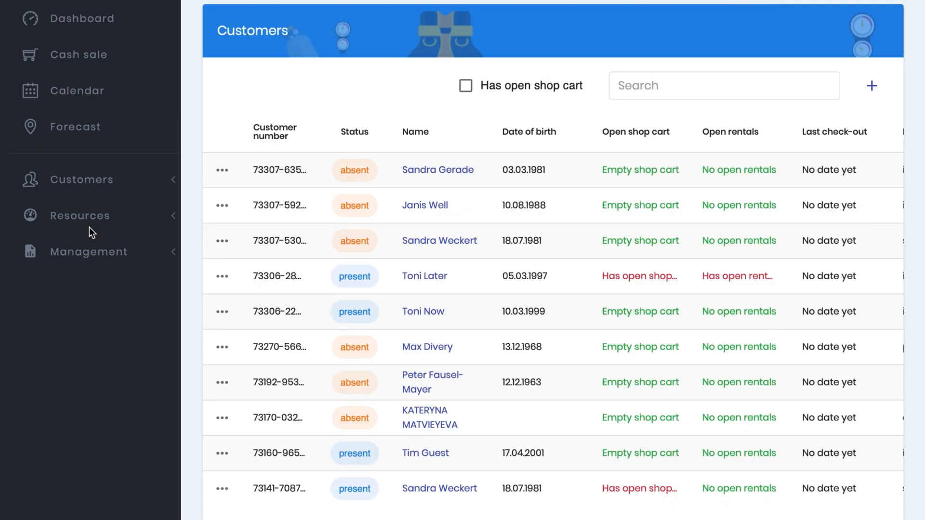
pyautogui.click(430, 174)
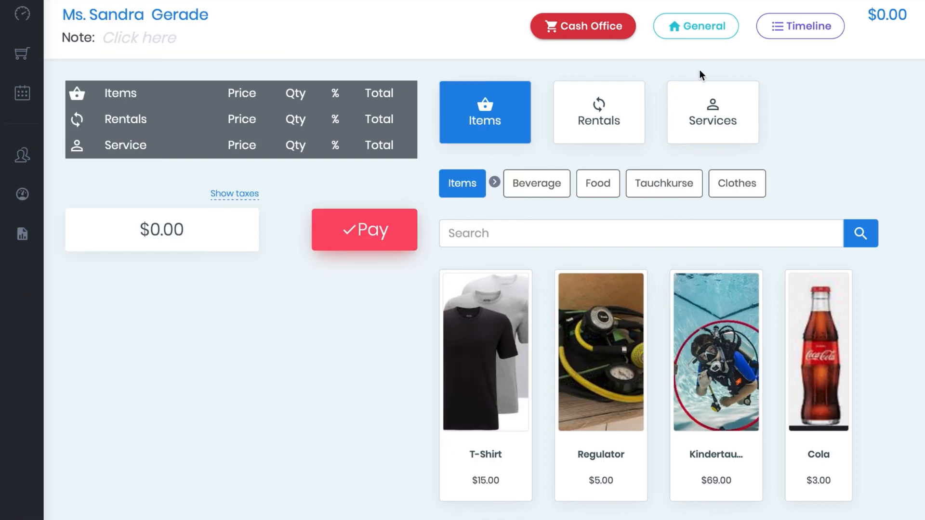
pyautogui.click(703, 37)
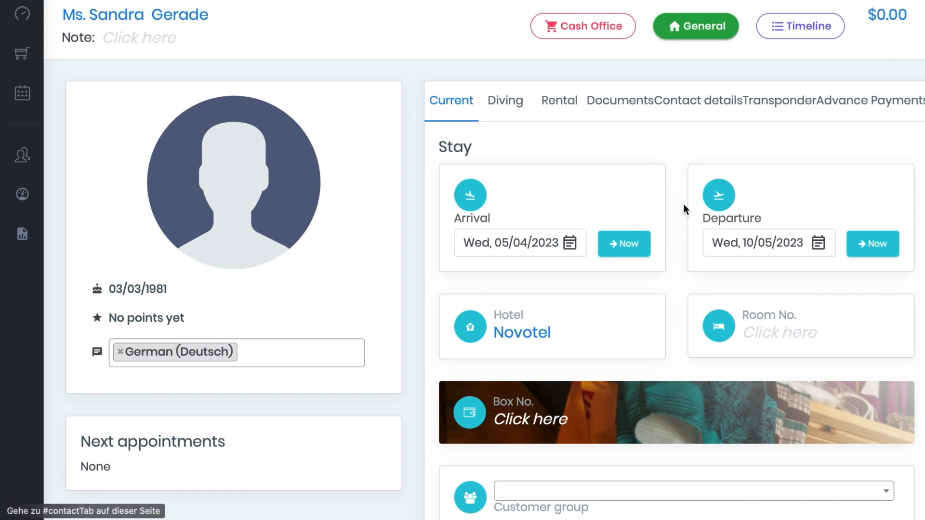
# Step: Set the customer's arrival to the current date, 25/03/2023, and the departure to 01/05/2023
pyautogui.click(624, 246)
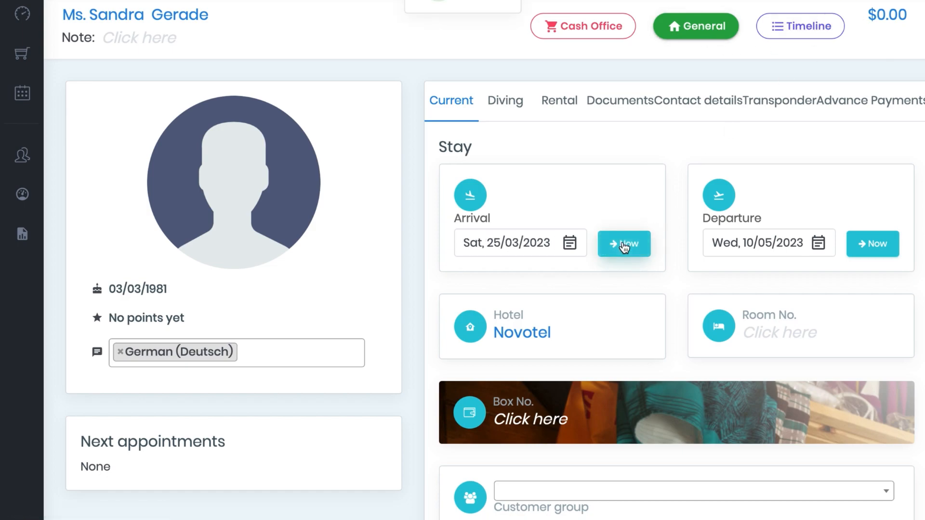
pyautogui.click(793, 249)
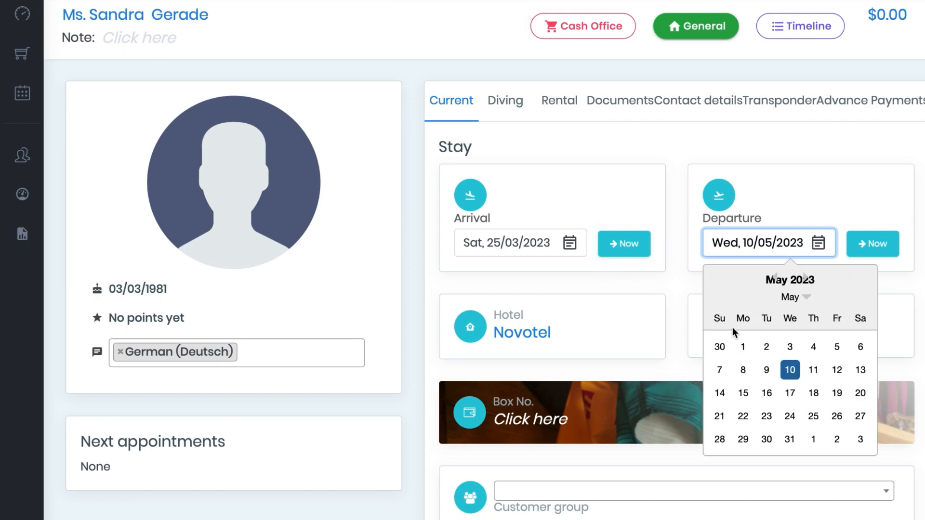
pyautogui.click(743, 347)
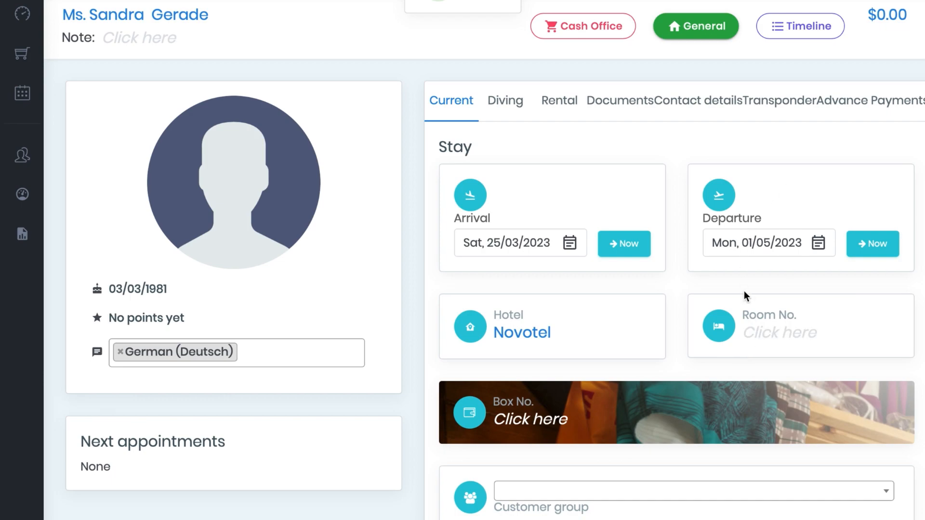
# Step: Enter 456 as the customer's room number and 56 as the box number, saving both
pyautogui.click(770, 336)
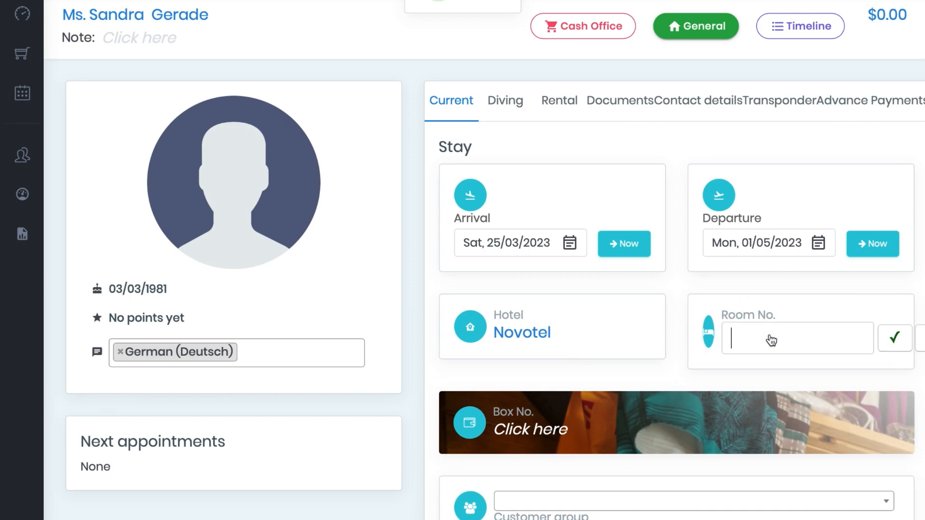
pyautogui.write('456')
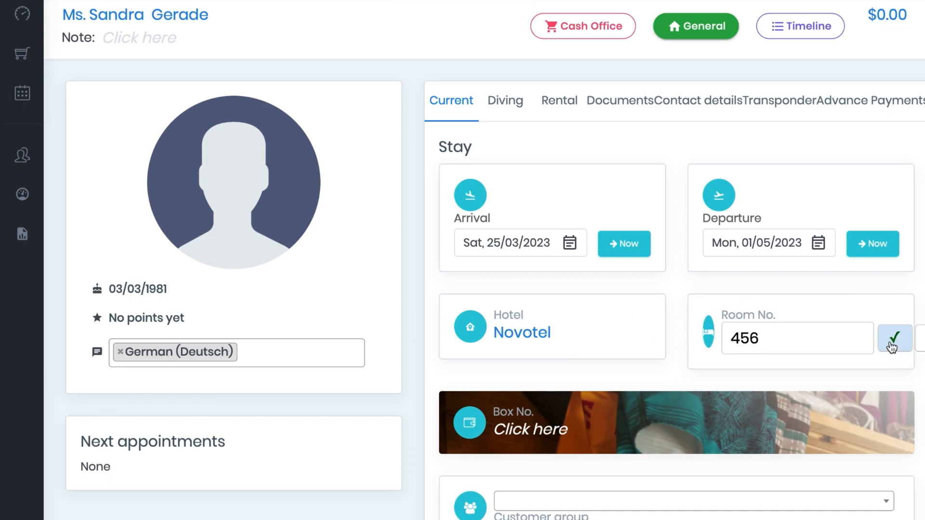
pyautogui.click(895, 338)
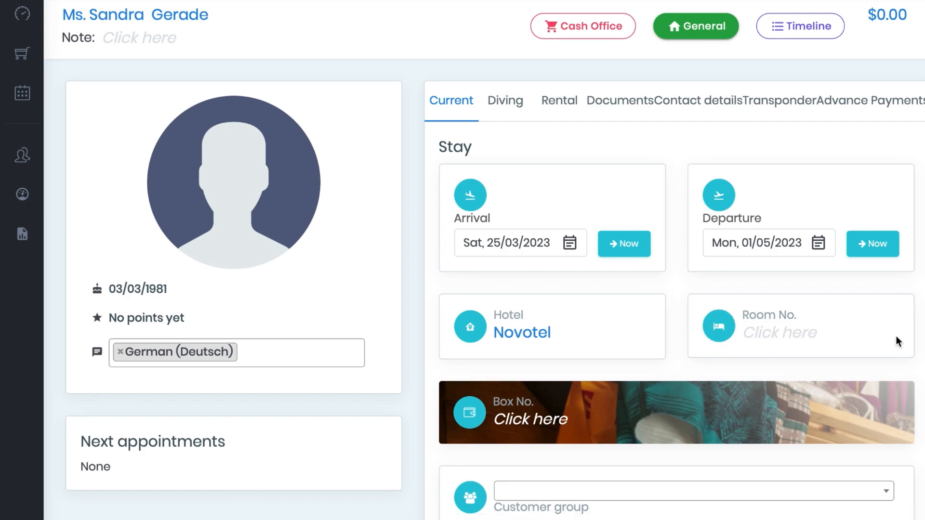
pyautogui.click(514, 421)
pyautogui.write('56')
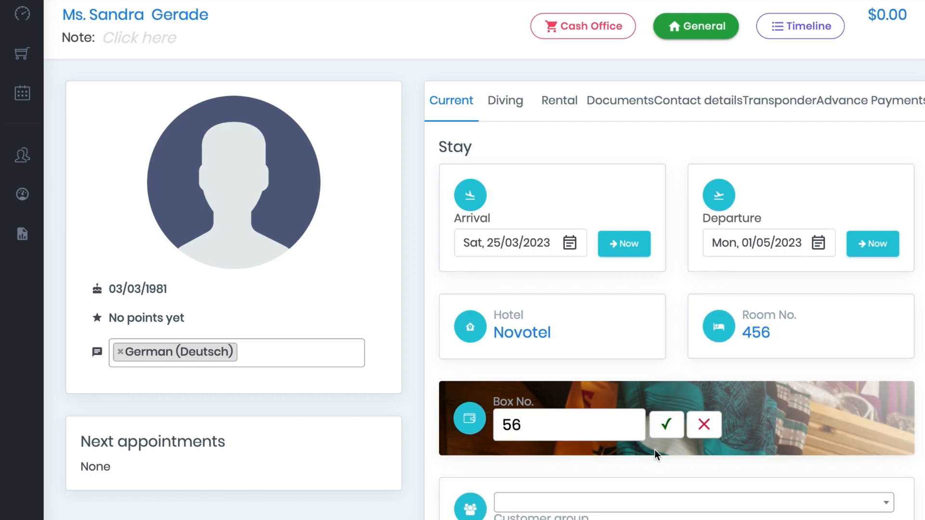
pyautogui.click(668, 425)
# Step: Assign the customer to the customer group Divers Germany
pyautogui.scroll(-2, 669, 425)
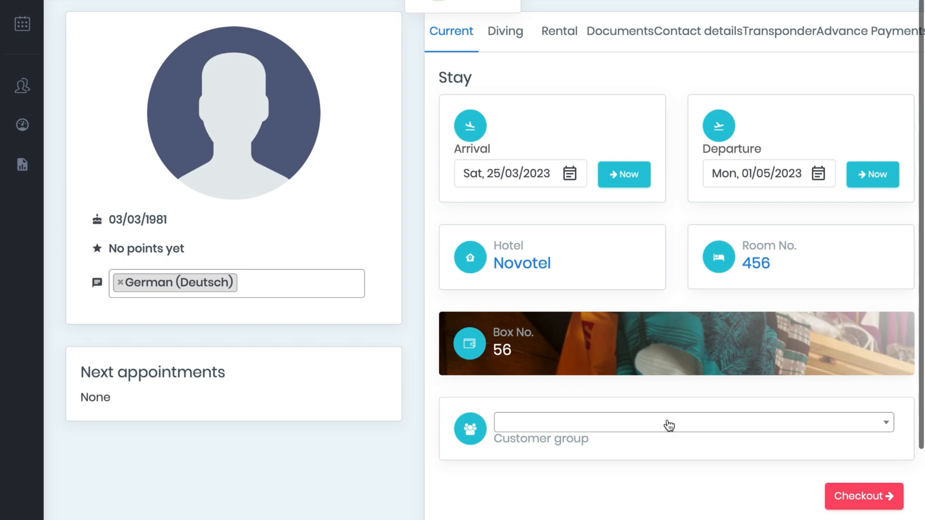
pyautogui.click(670, 425)
pyautogui.click(635, 357)
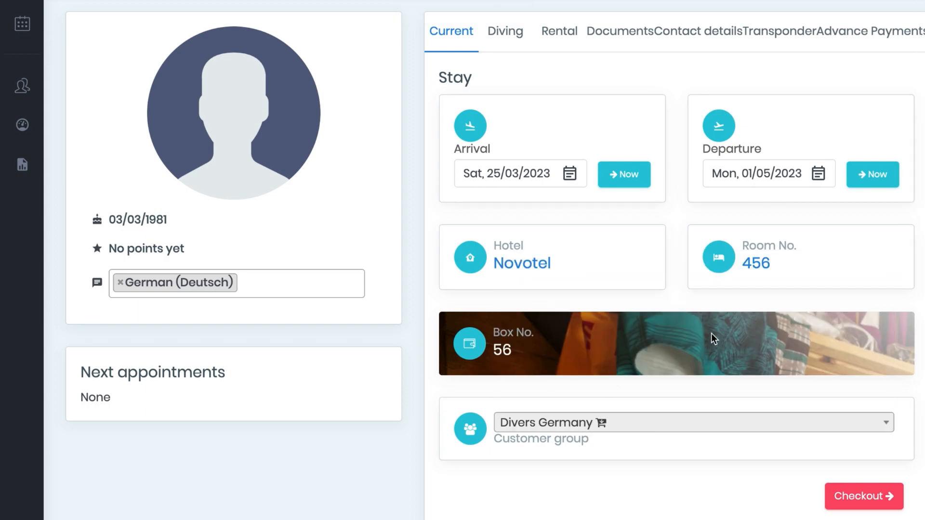
# Step: Mark the customer as a repeater in the diving details and save the choice
pyautogui.scroll(2, 711, 333)
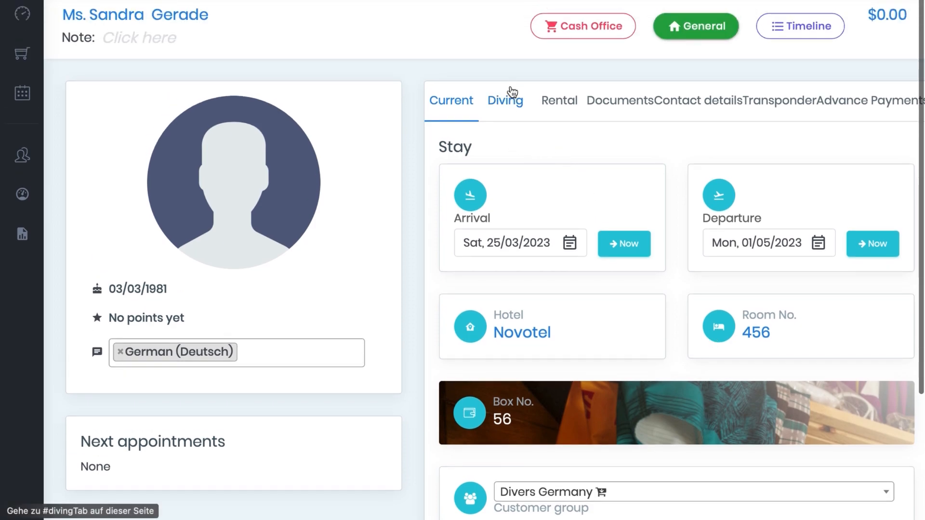
pyautogui.click(499, 110)
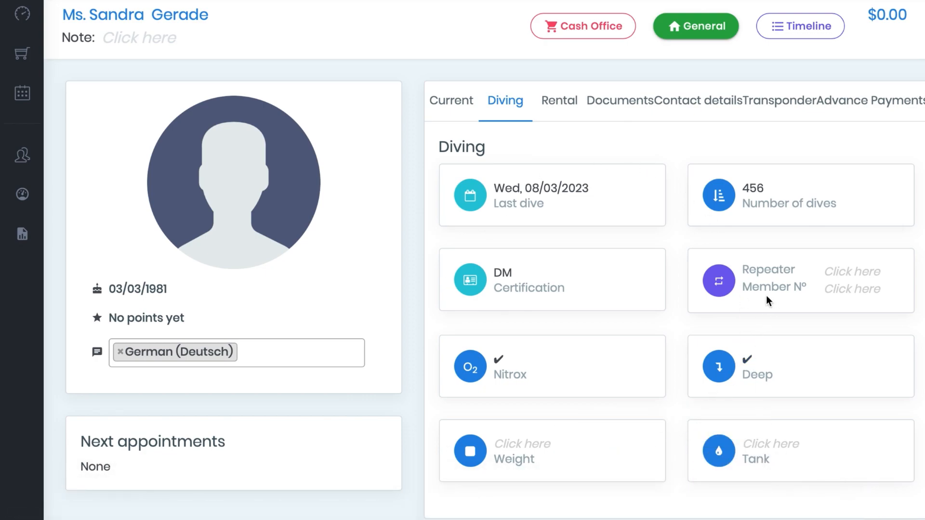
pyautogui.click(868, 271)
pyautogui.click(813, 272)
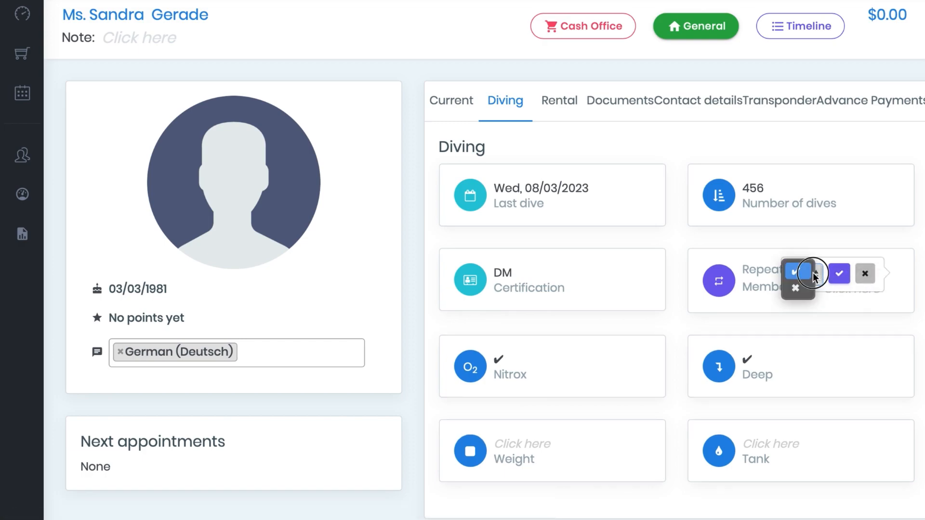
pyautogui.click(795, 272)
pyautogui.click(841, 275)
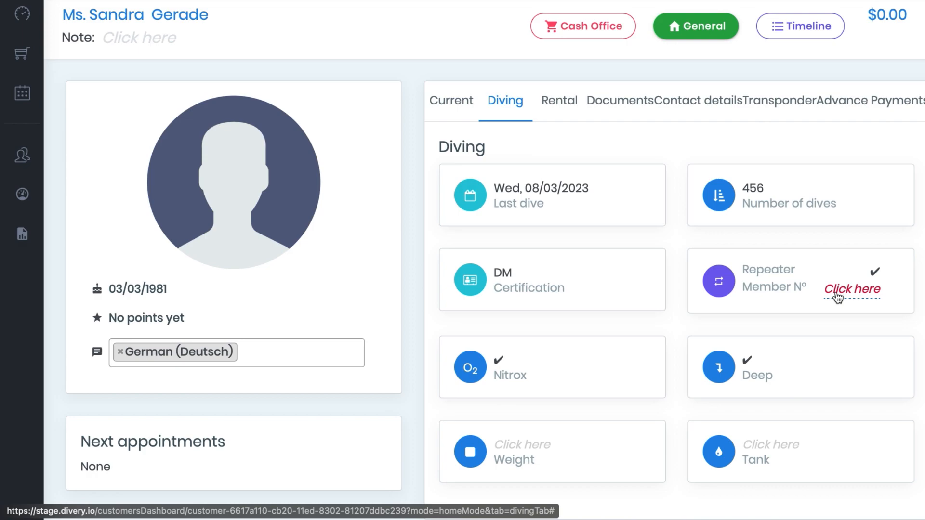
# Step: Enter the repeater's member number in the customer's diving details and save it
pyautogui.click(839, 292)
pyautogui.write('45678')
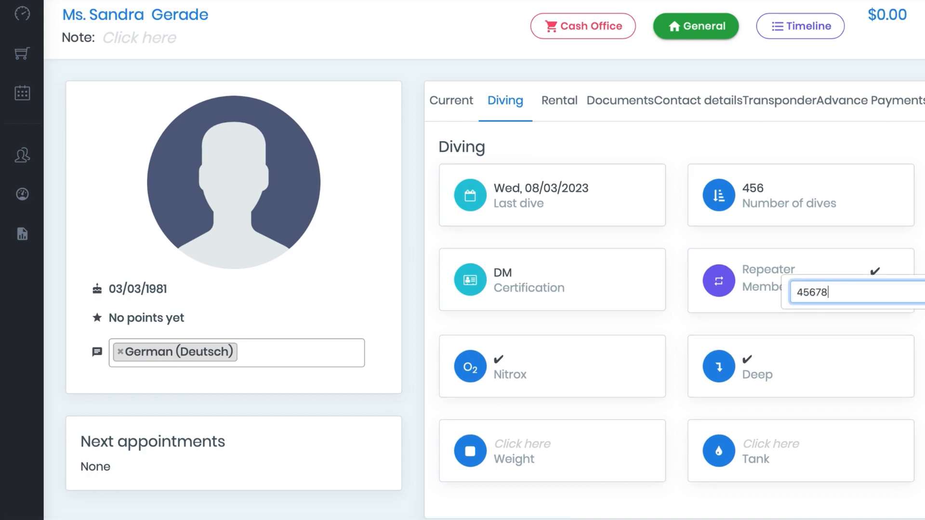
pyautogui.press('Return')
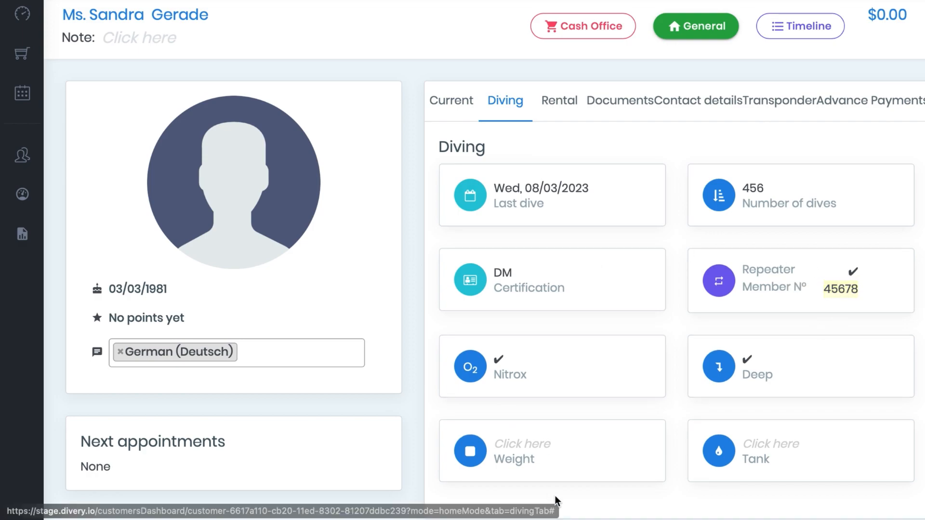
# Step: Set the customer's diving weight to 8 and the tank to 12, saving both values
pyautogui.click(544, 443)
pyautogui.write('8')
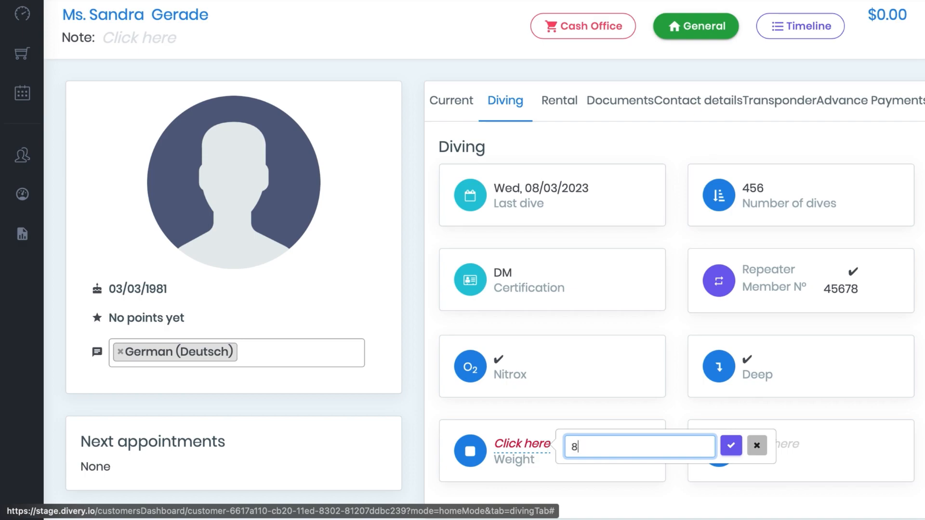
pyautogui.press('Return')
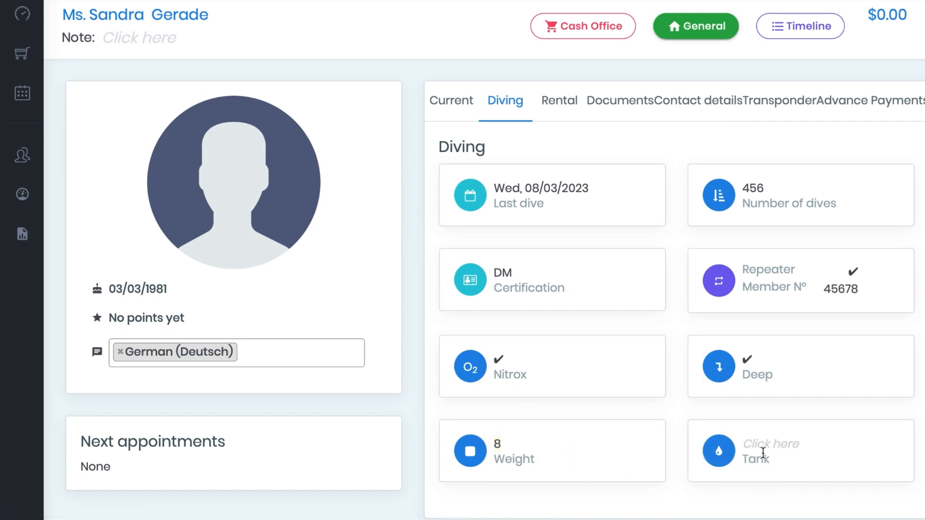
pyautogui.click(782, 447)
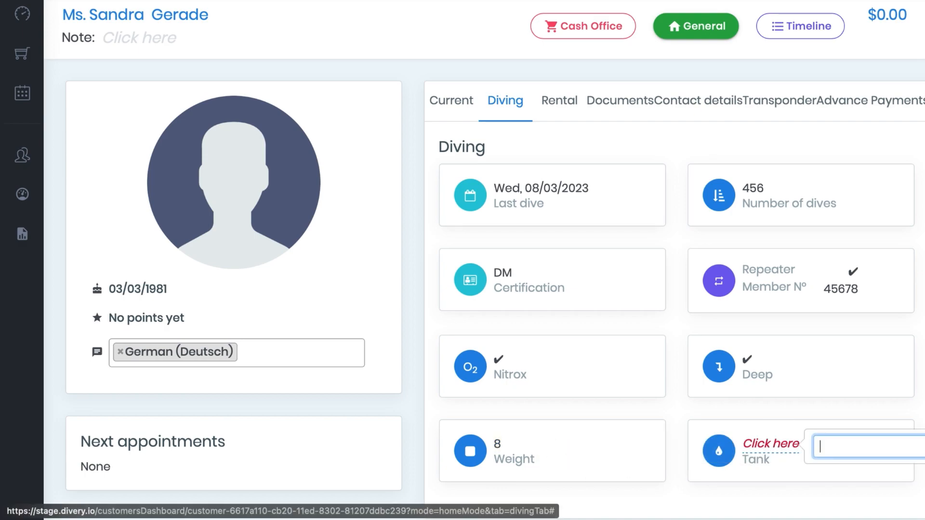
pyautogui.write('12')
pyautogui.press('Return')
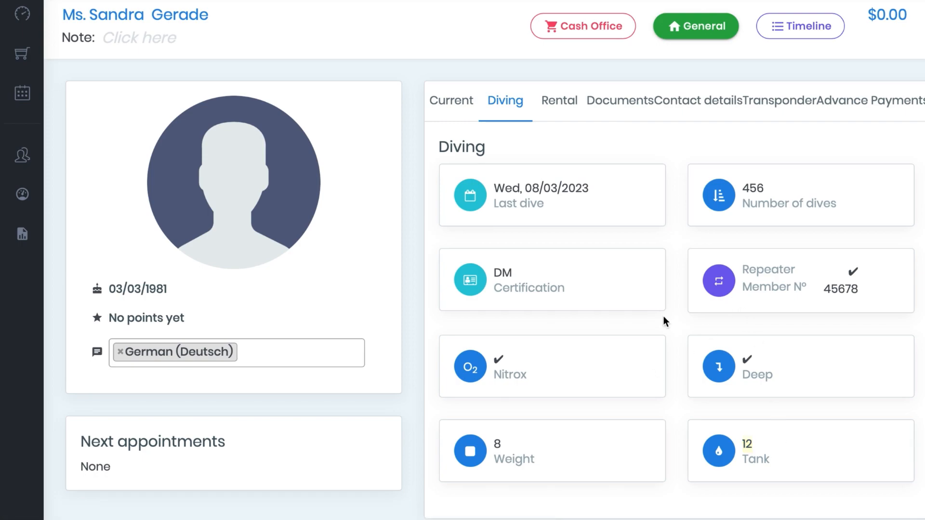
# Step: Review the customer's rented equipment and equipment sizes, and open the customer's documents
pyautogui.scroll(-2, 664, 318)
pyautogui.scroll(2, 664, 318)
pyautogui.click(553, 99)
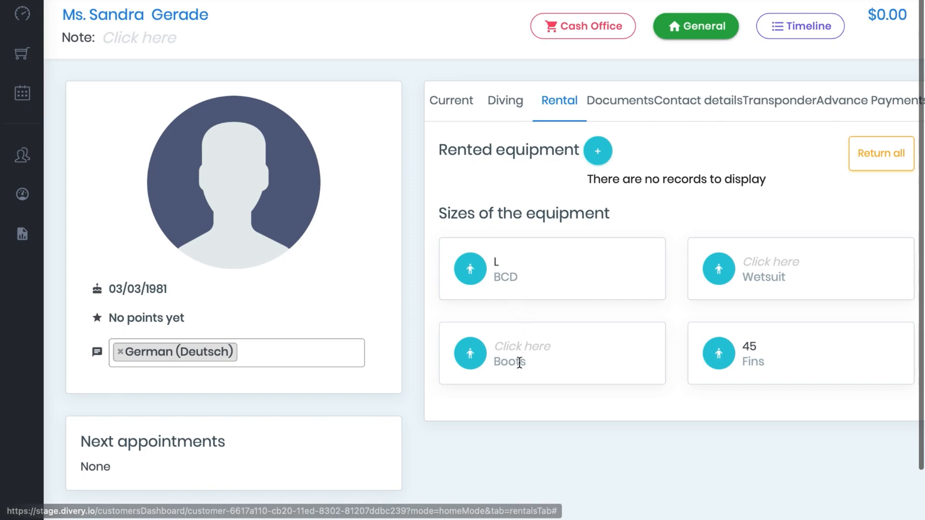
pyautogui.click(644, 102)
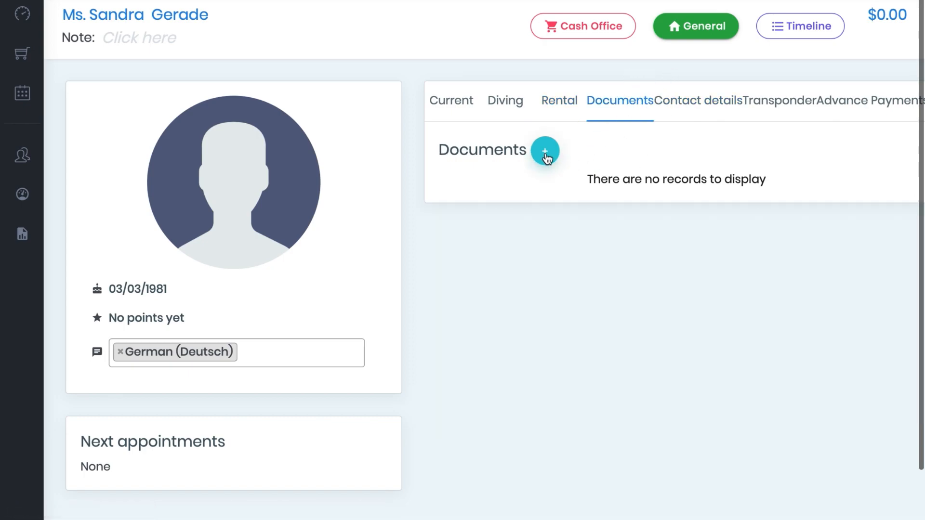